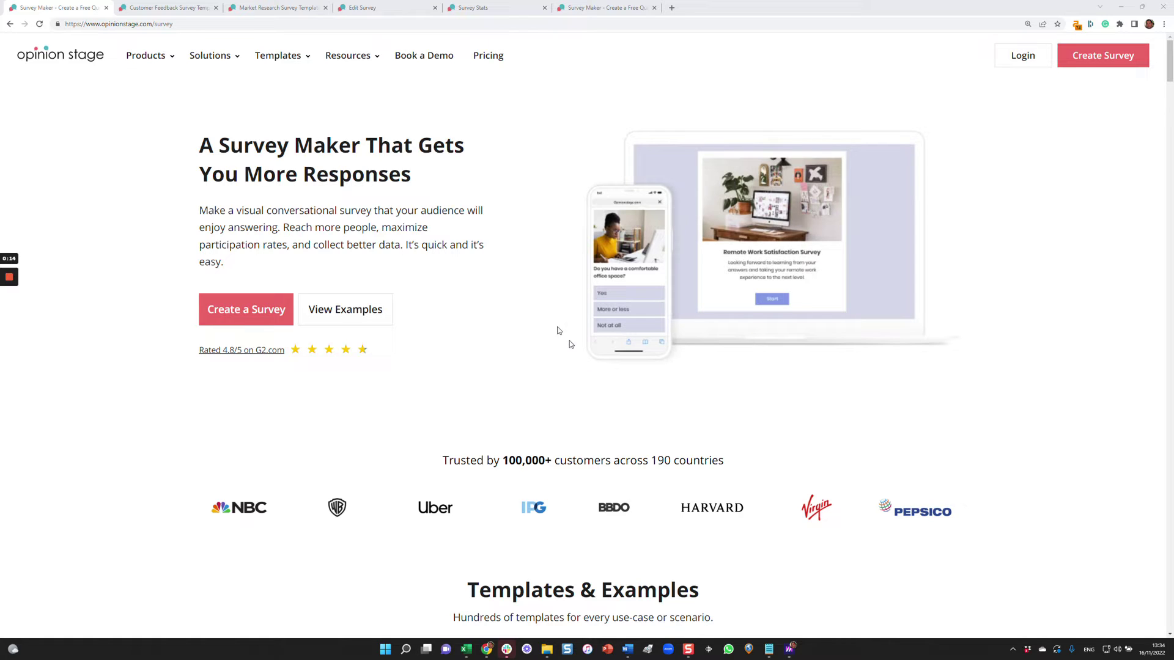
Switch to the Customer Feedback Survey template tab showing the Wholefoods Customer Survey cover.
left_click(201, 6)
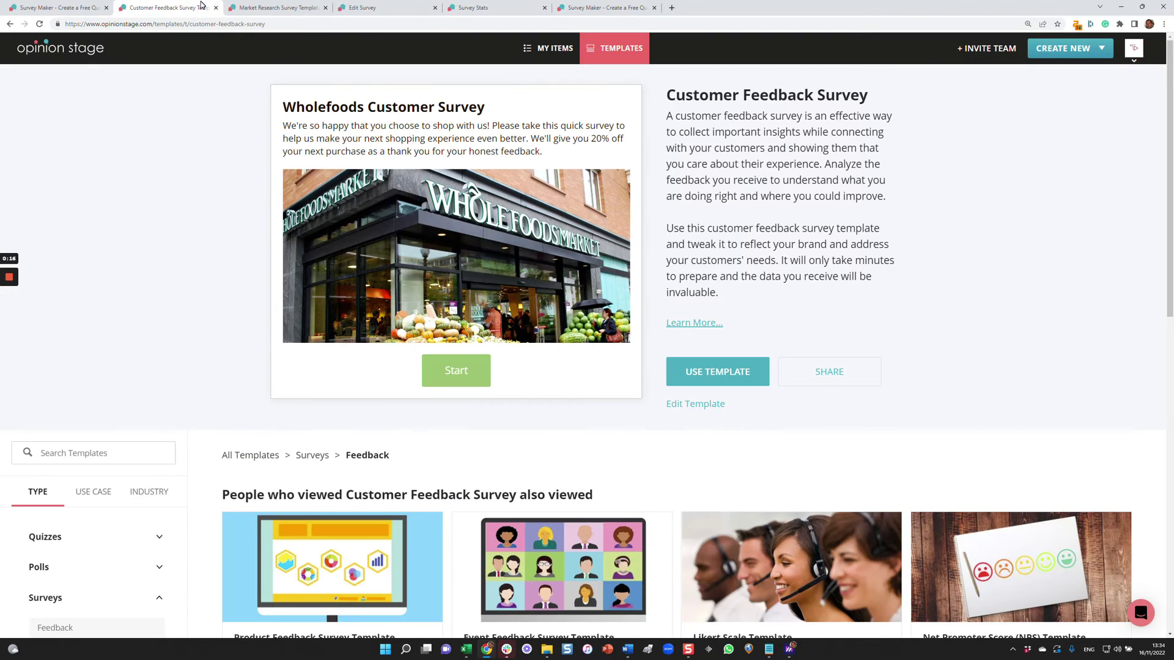
Start the Wholefoods preview and answer Once a month, Bread, Quality of products and the club card question.
left_click(1073, 54)
left_click(453, 371)
left_click(453, 372)
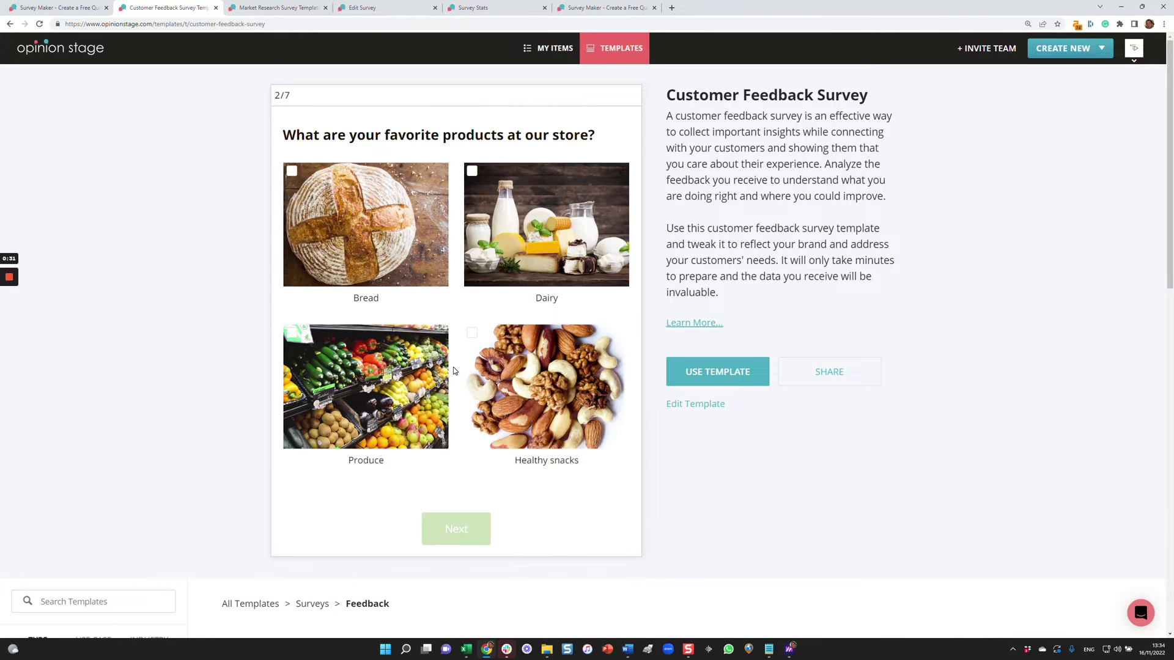
left_click(364, 233)
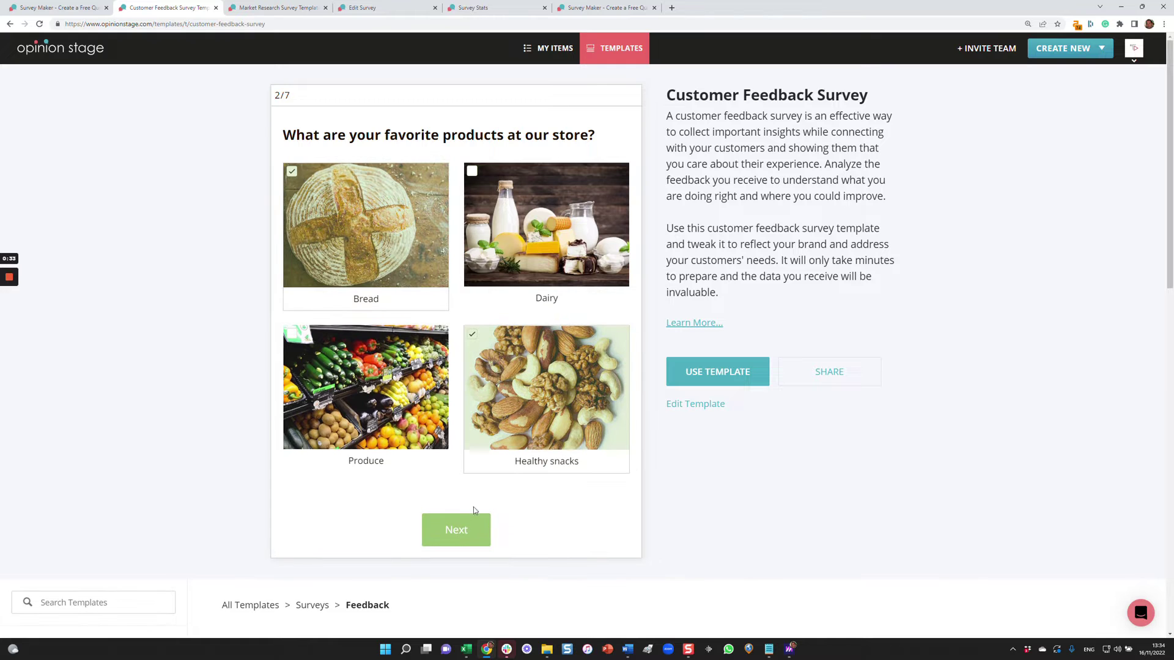
left_click(466, 524)
left_click(435, 420)
left_click(437, 381)
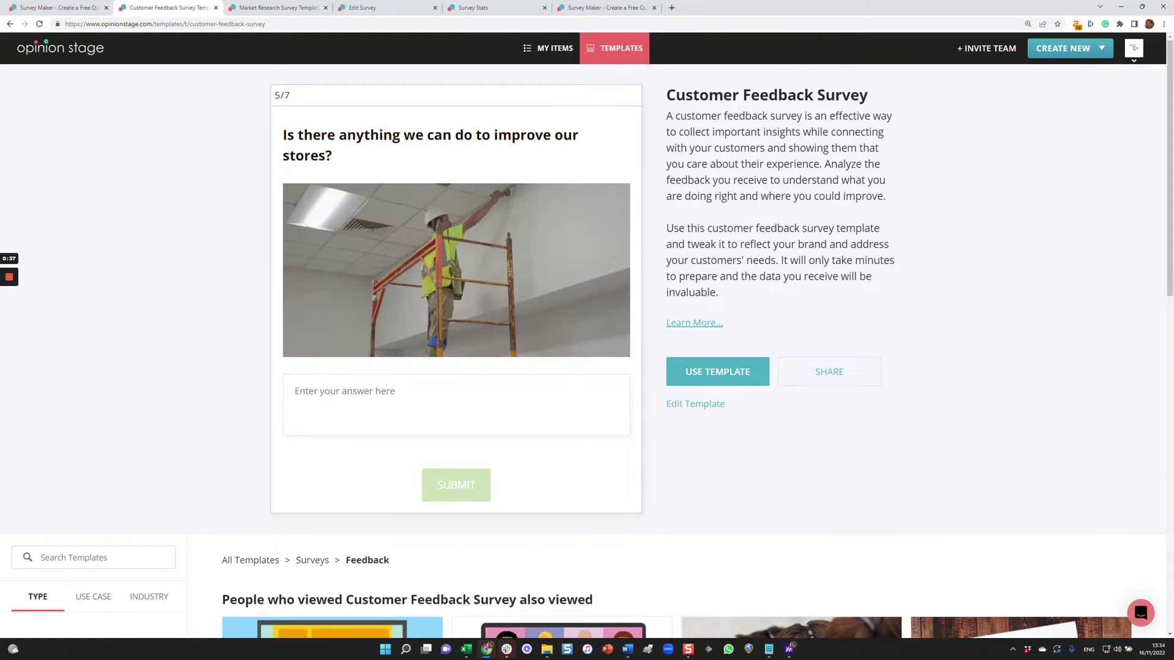
Answer the store improvement and name boxes with 'asd', enter an email address, and submit the survey.
left_click(437, 381)
type("asd")
left_click(461, 488)
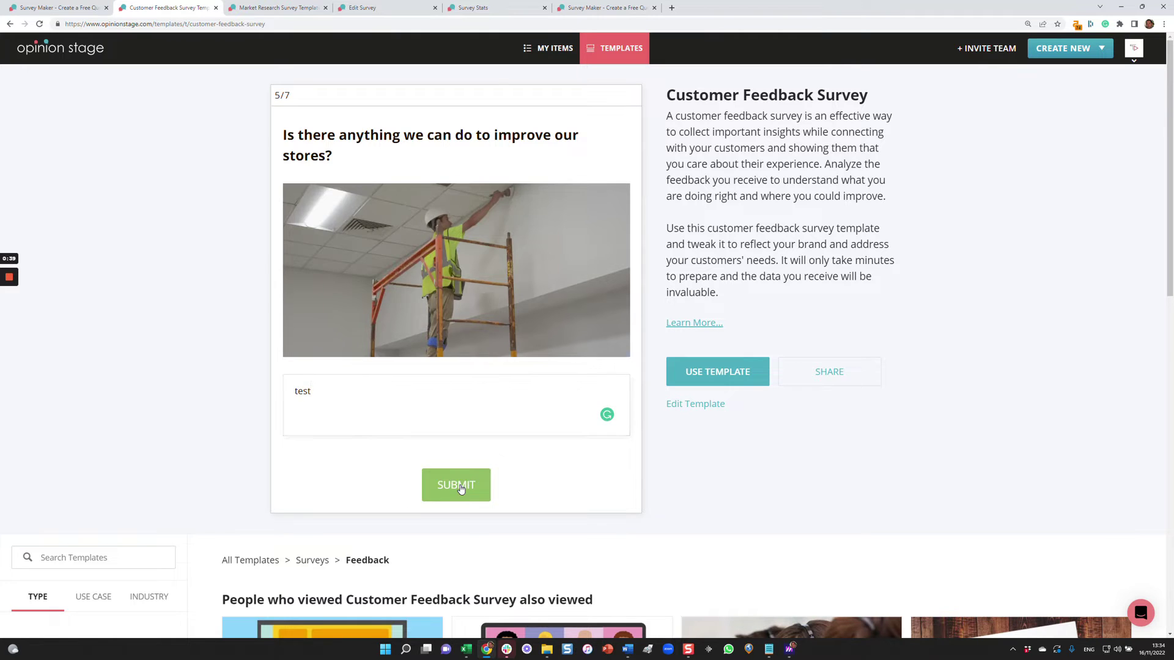
left_click(373, 376)
type("asd")
left_click(456, 436)
left_click(366, 367)
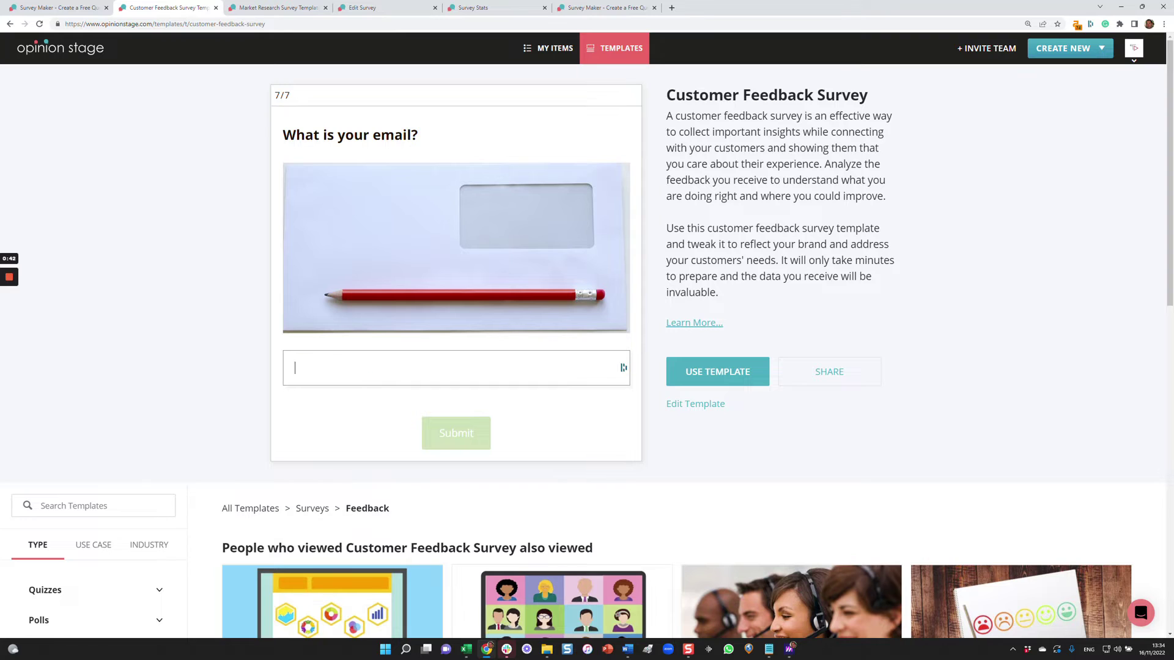
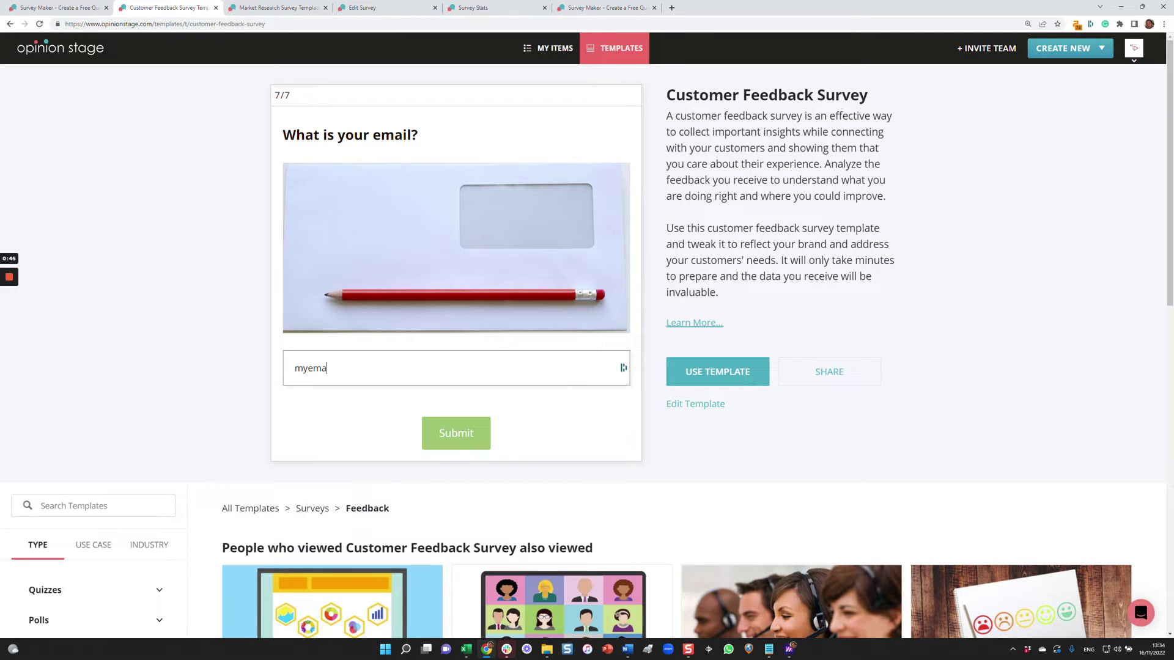
left_click(439, 431)
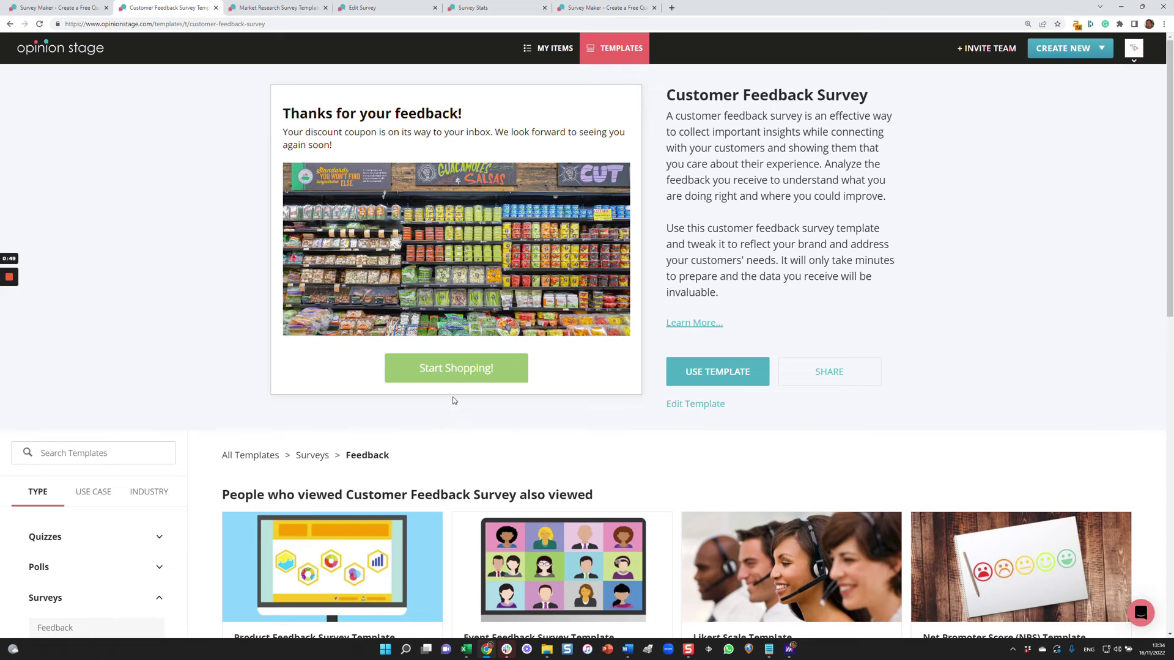
left_click(276, 10)
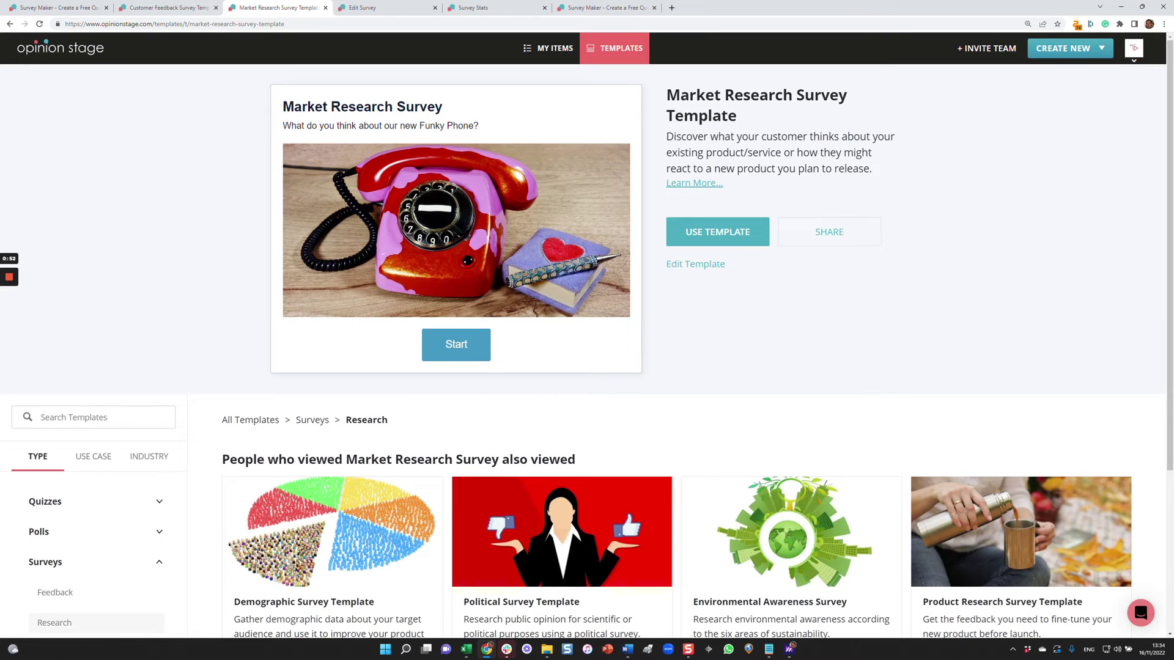
Start the Market Research preview and answer Very positive, Probably, Neutral and Earlier this week.
left_click(449, 347)
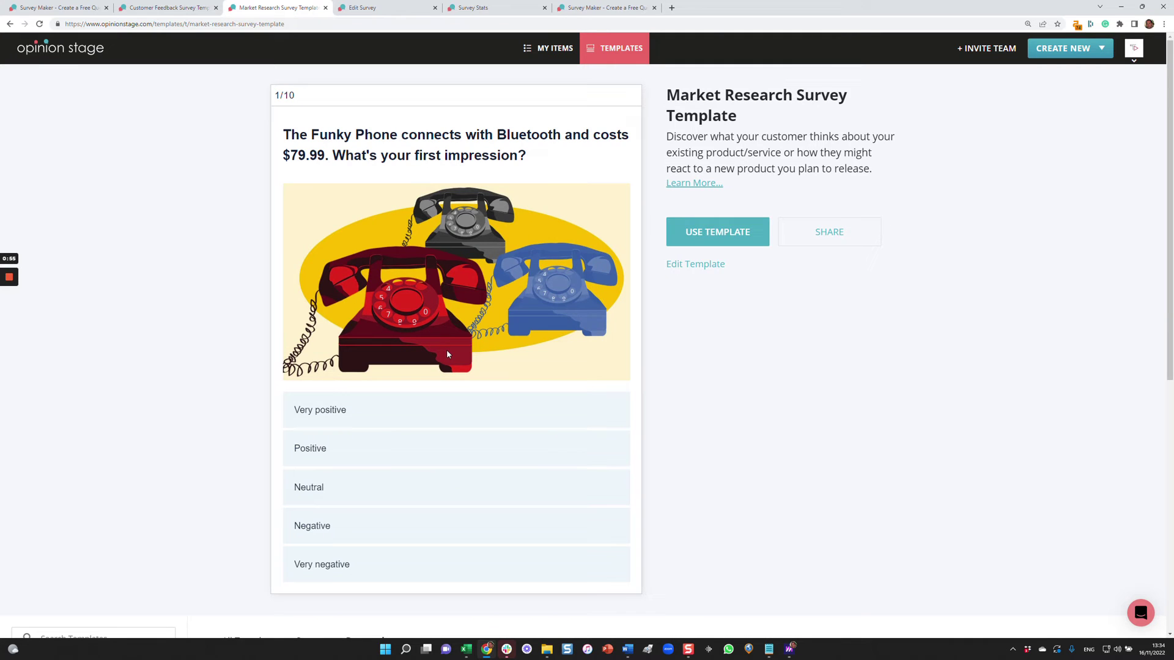
left_click(343, 408)
left_click(511, 440)
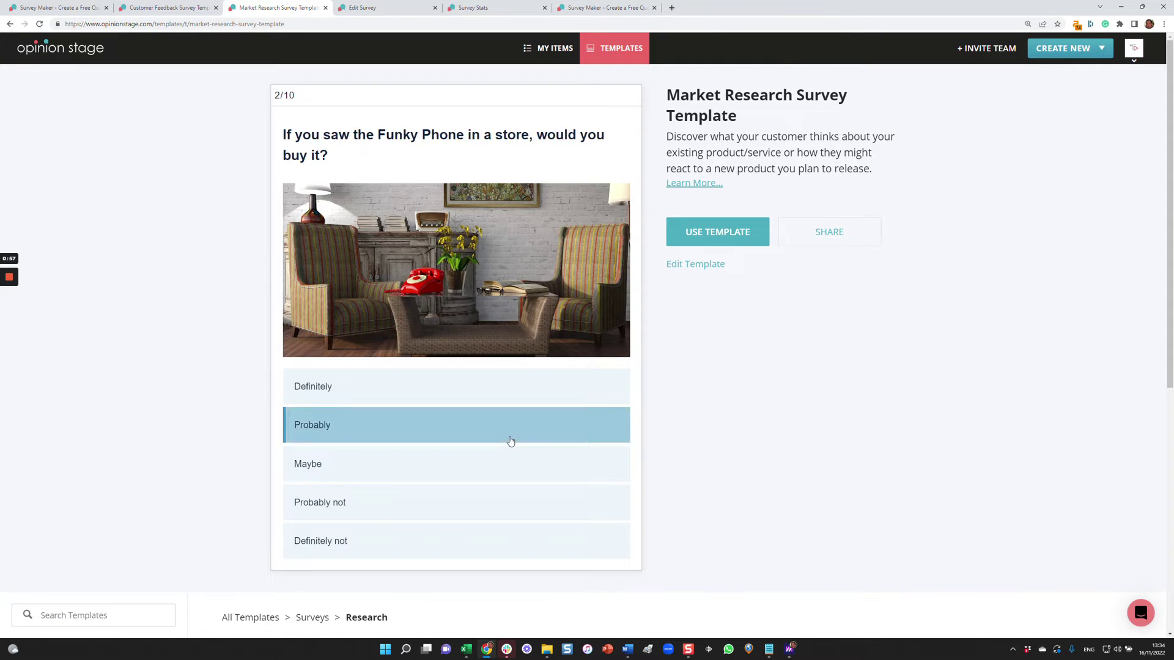
left_click(468, 442)
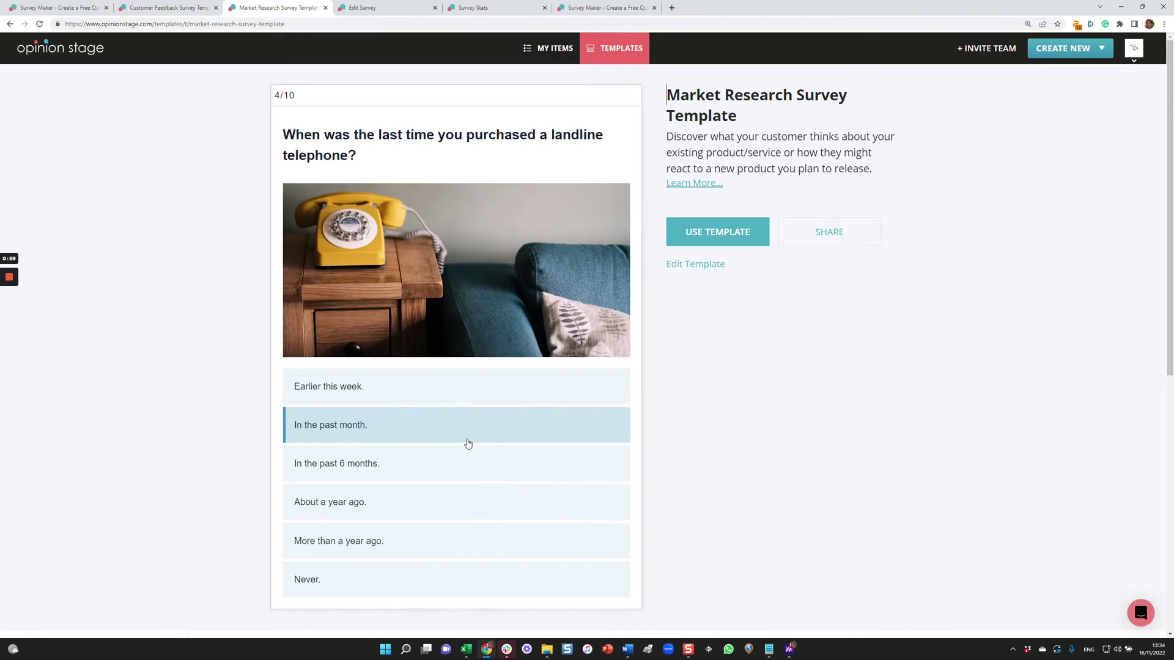
left_click(469, 391)
Answer phone brands and features with 'test', then It's ok., Northeast of the U.S., 18 - 30 and gender.
left_click(453, 410)
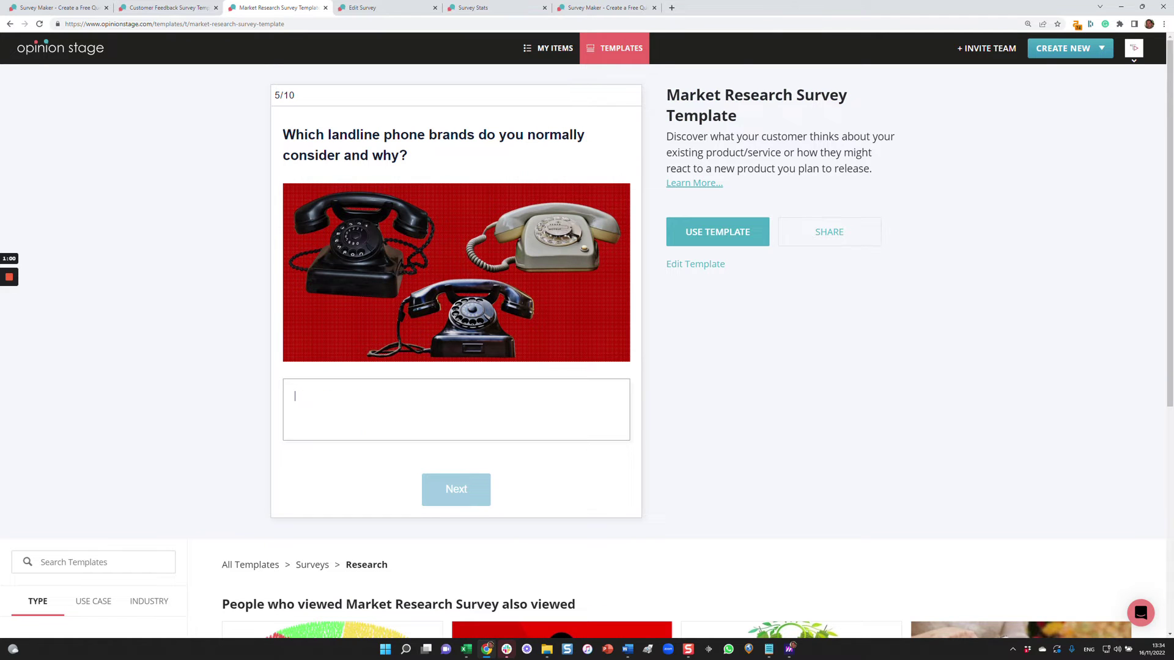
type("test")
left_click(469, 488)
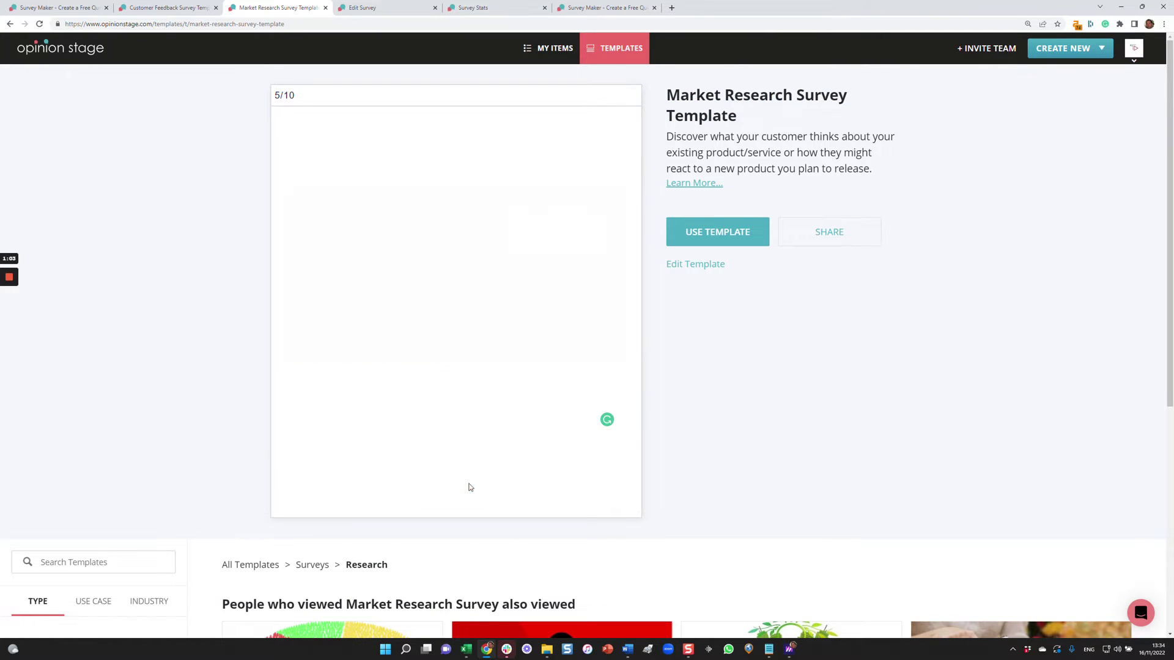
type("test")
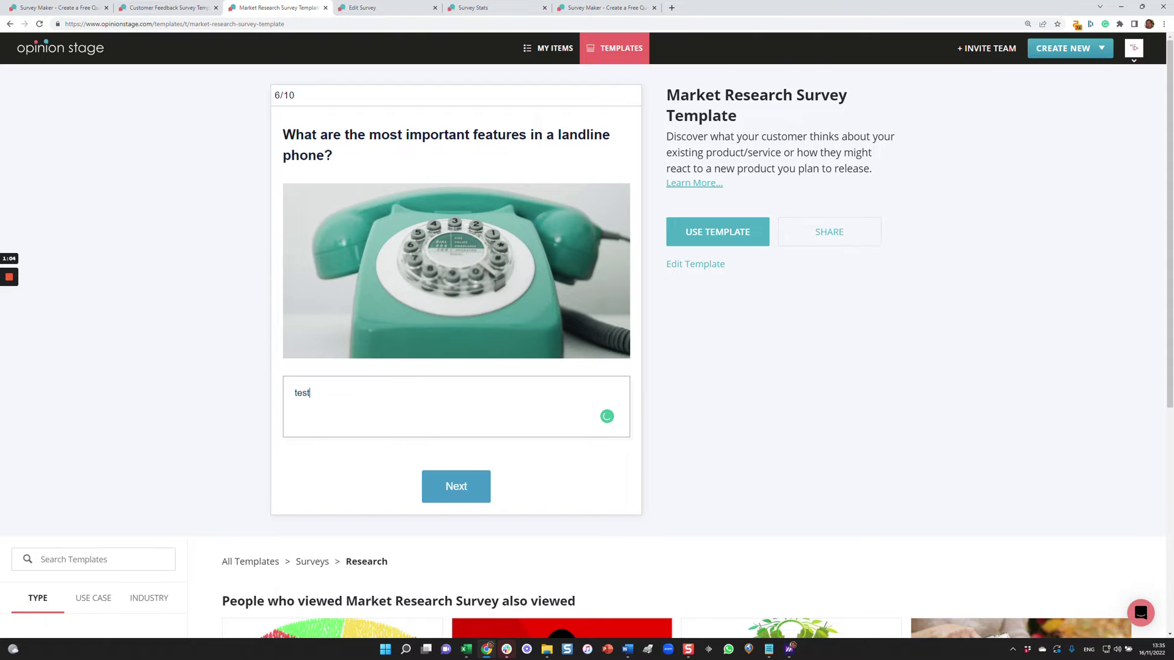
left_click(453, 487)
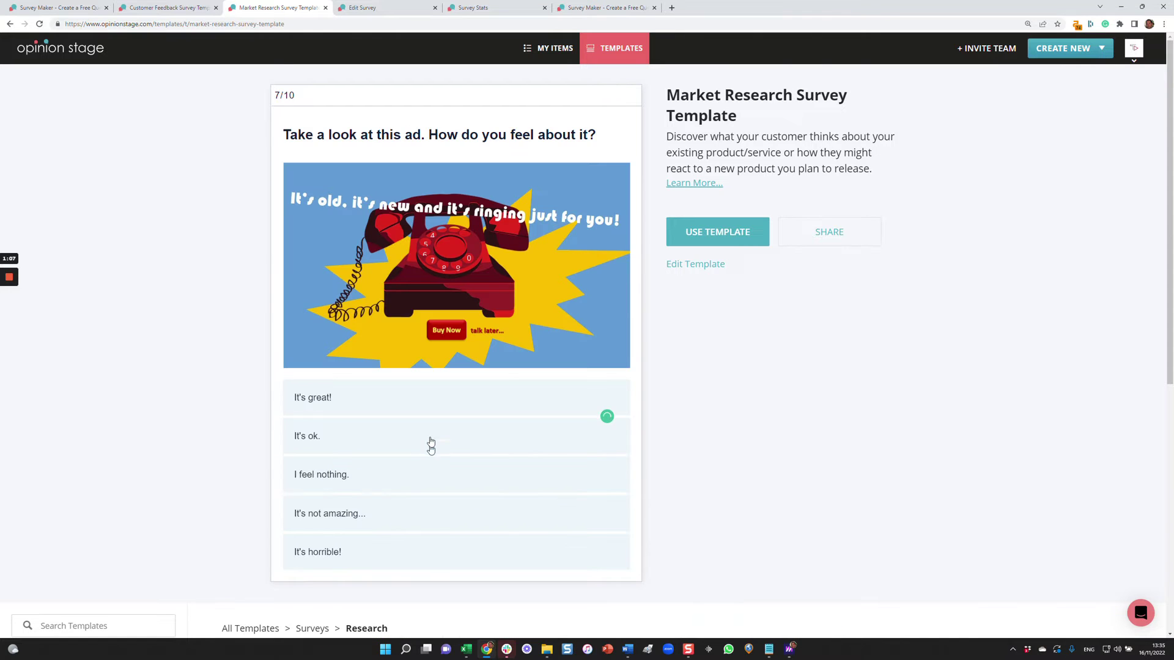
left_click(430, 444)
left_click(444, 398)
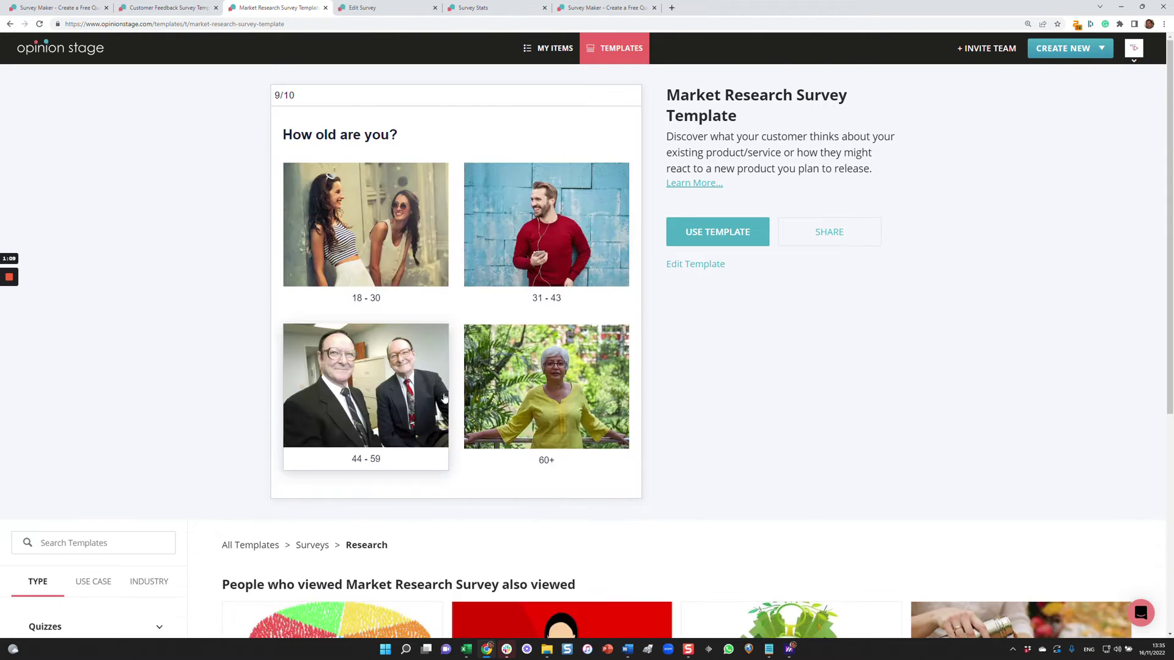
left_click(402, 224)
left_click(455, 365)
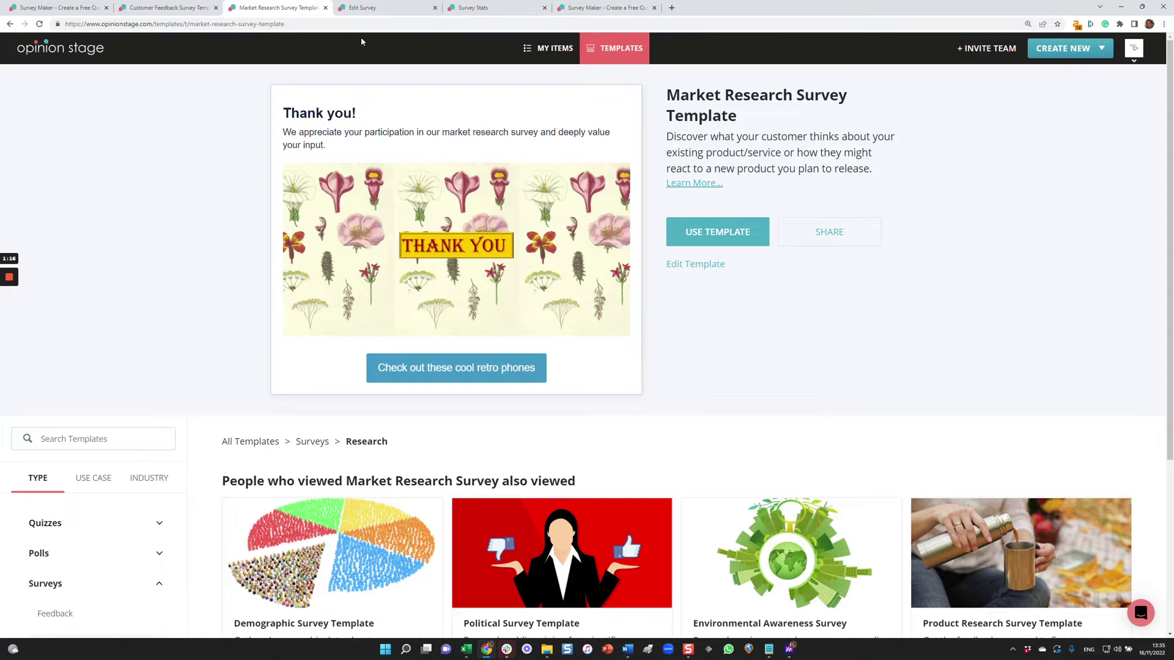
In the survey editor, delete the storefront photo from the Wholefoods cover and start adding a new image.
left_click(376, 8)
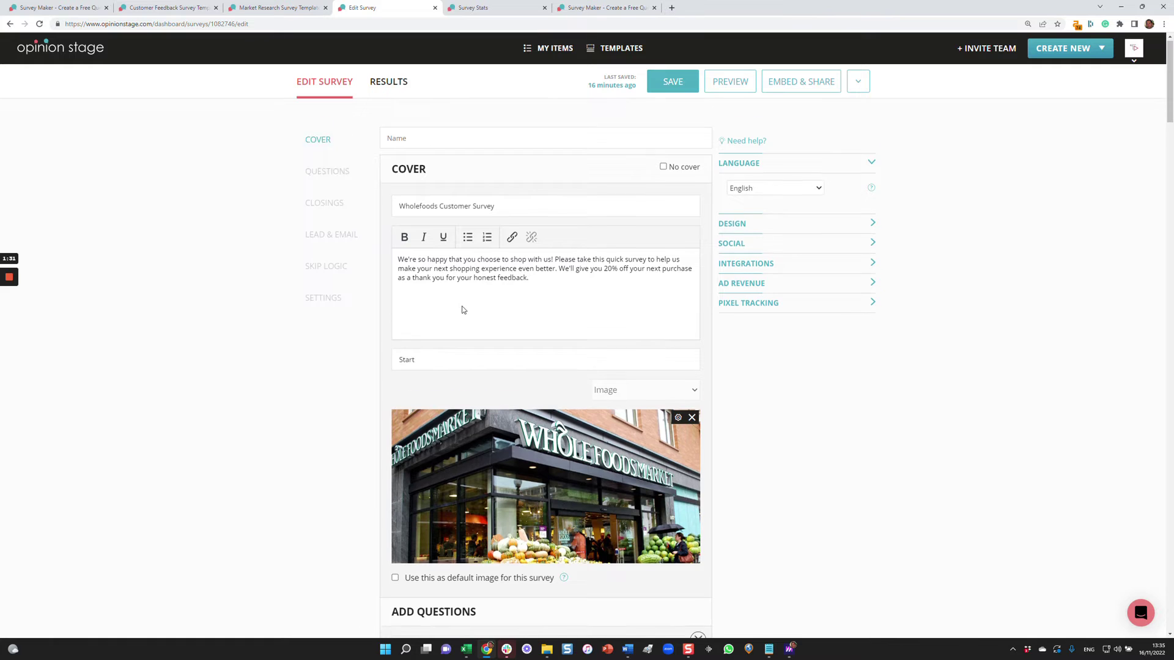
scroll(511, 297, "down", 2)
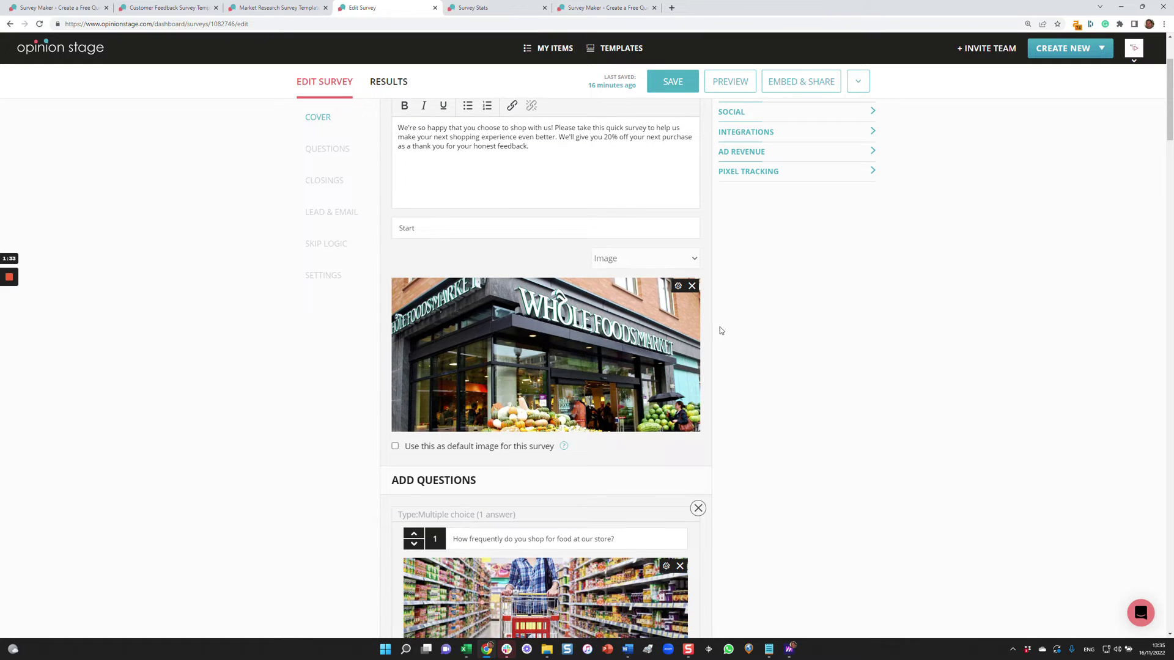
left_click(691, 286)
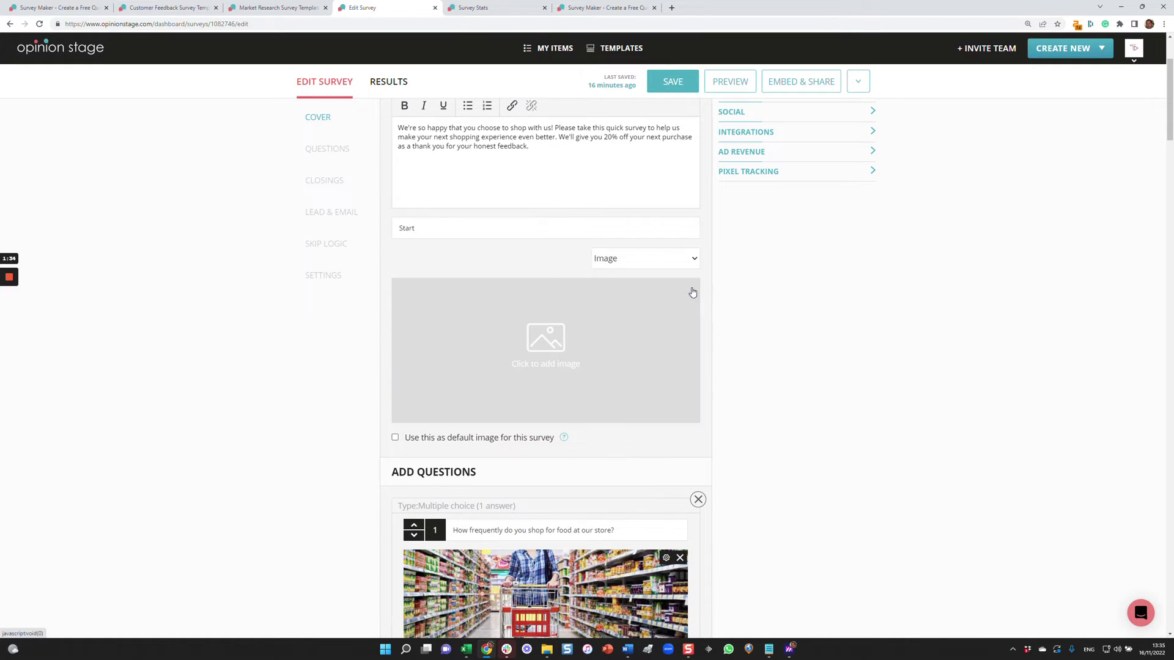
left_click(553, 349)
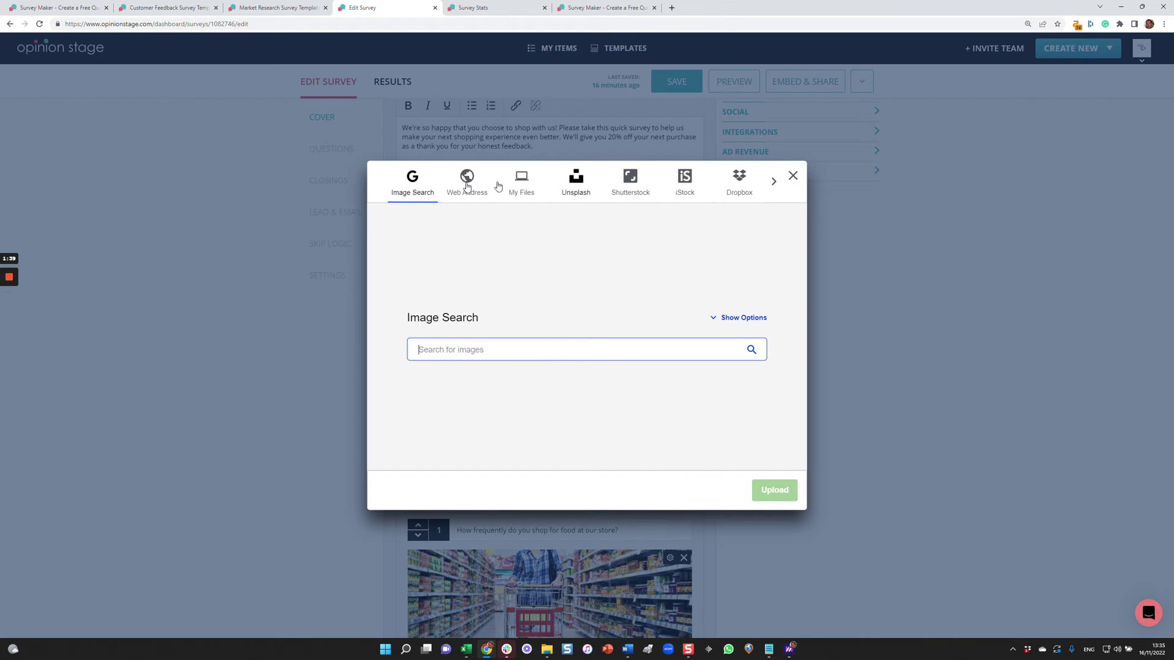
Search images for 'supermarket' limited to free commercial use and pick the first shelf photo.
left_click(743, 317)
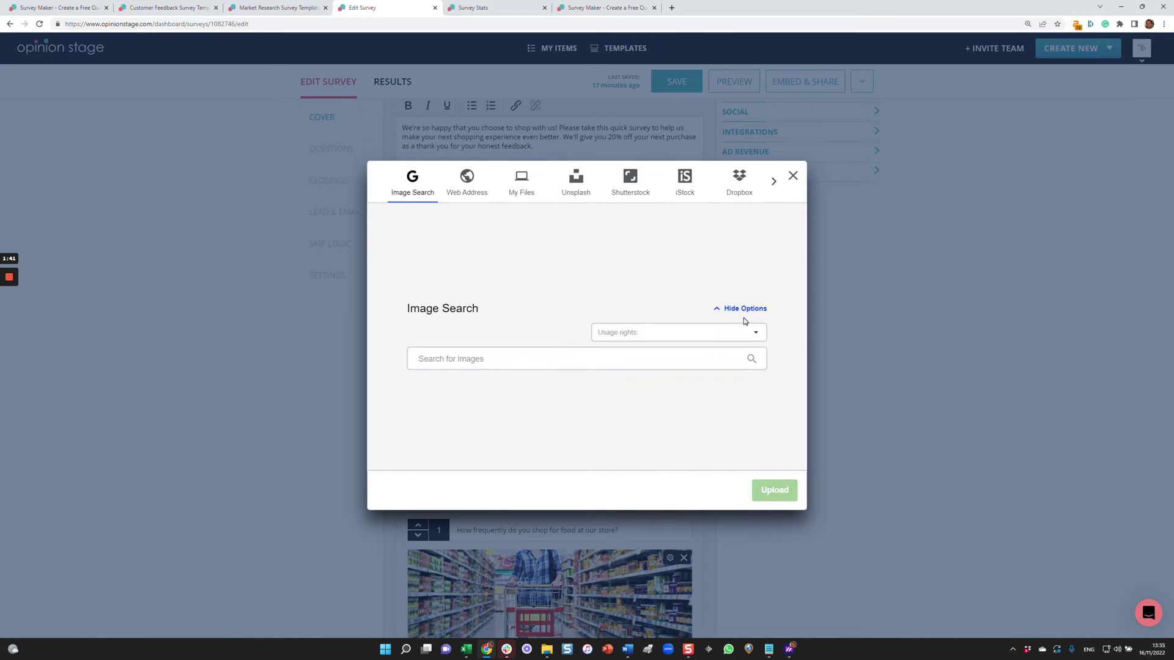
left_click(659, 337)
left_click(661, 422)
left_click(451, 359)
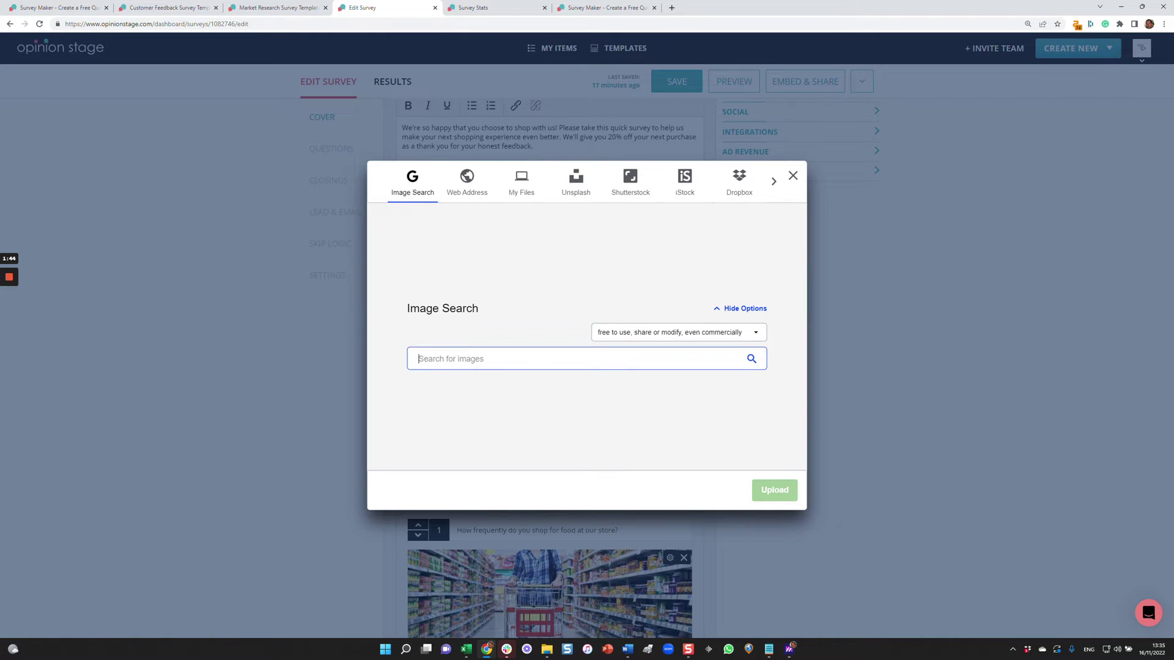
type("supermarket")
key("Return")
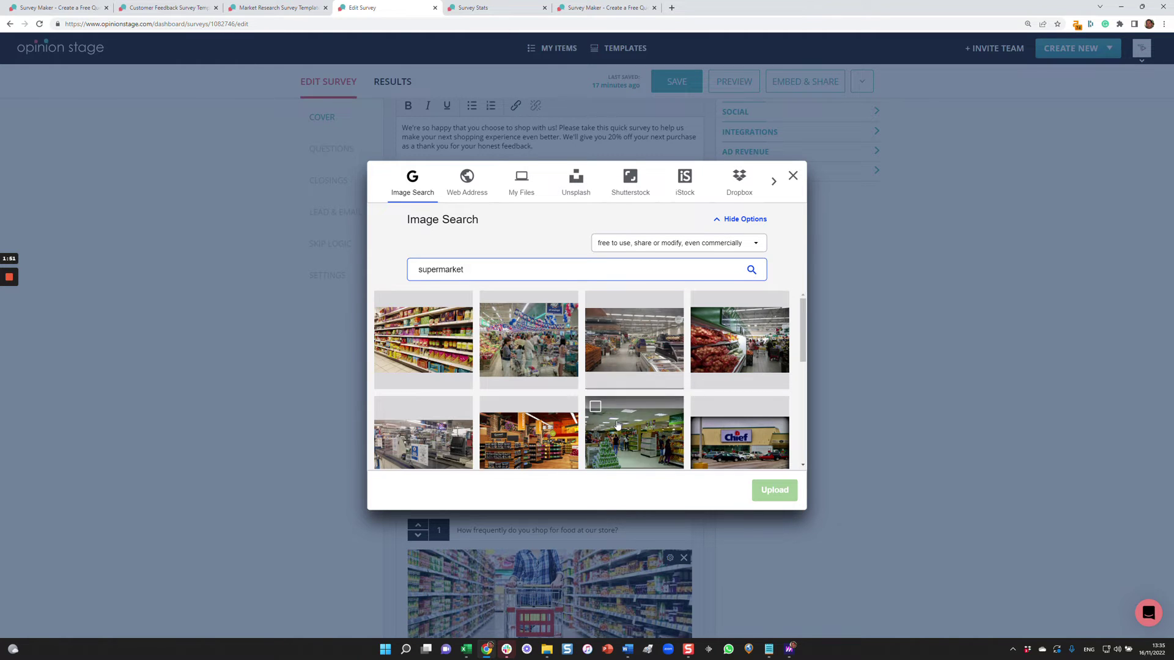
left_click(431, 341)
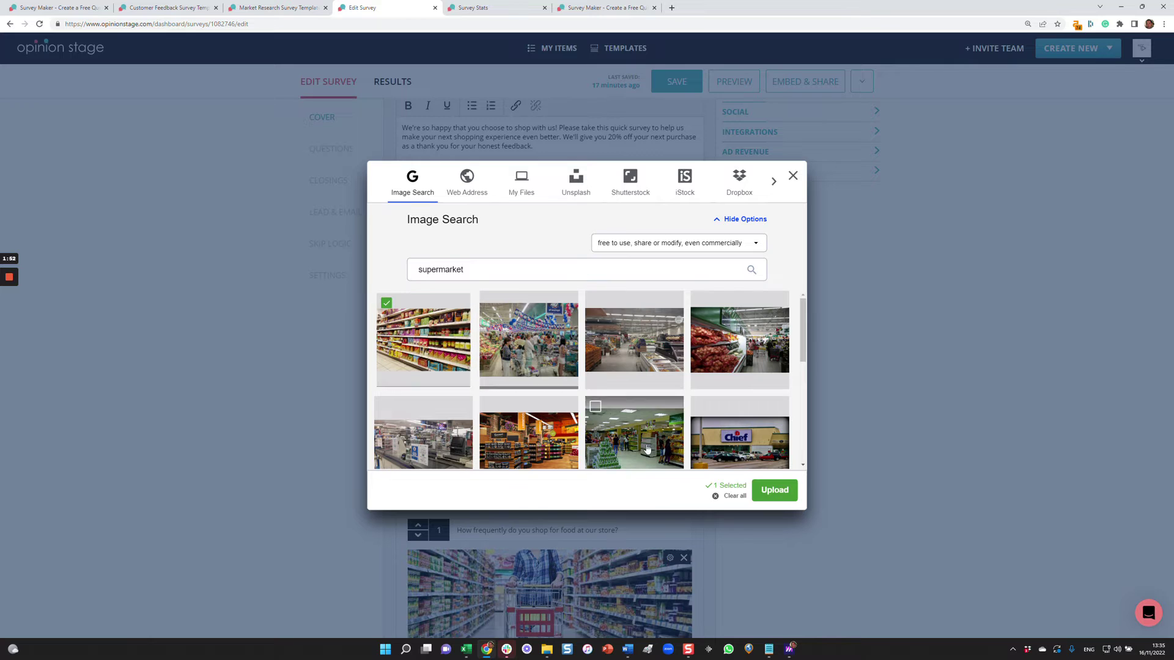
Upload Food_in_supermarket.jpg, crop it onto the shelves, place it as the cover, and save the survey.
left_click(775, 492)
left_click_drag(728, 386, 724, 350)
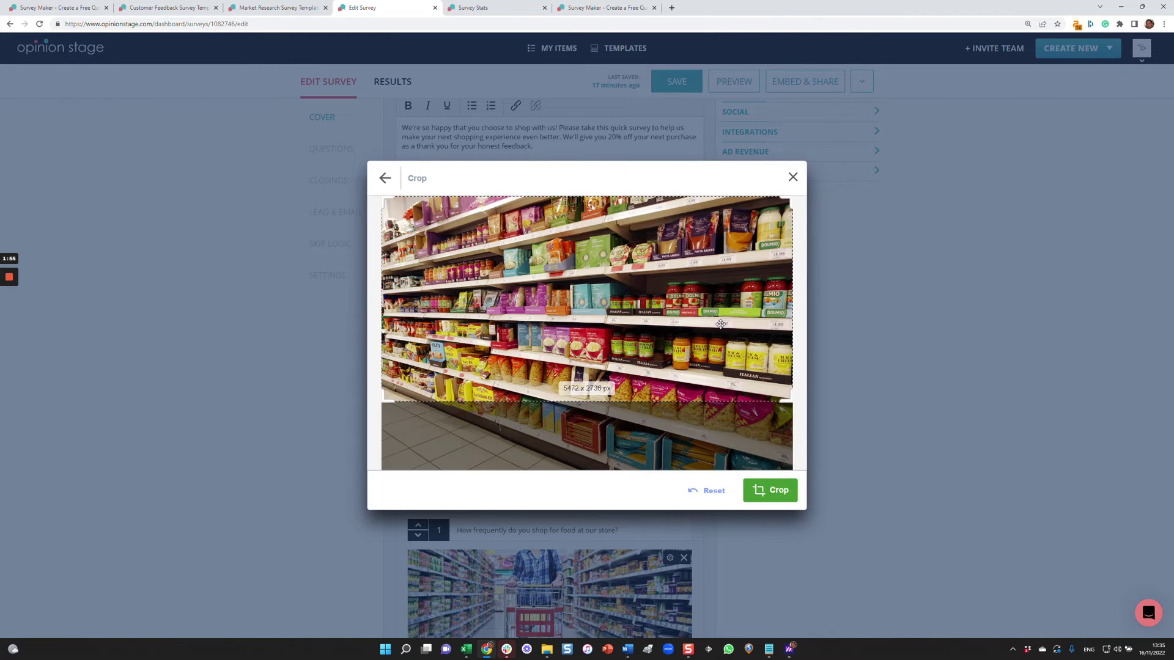
left_click(775, 488)
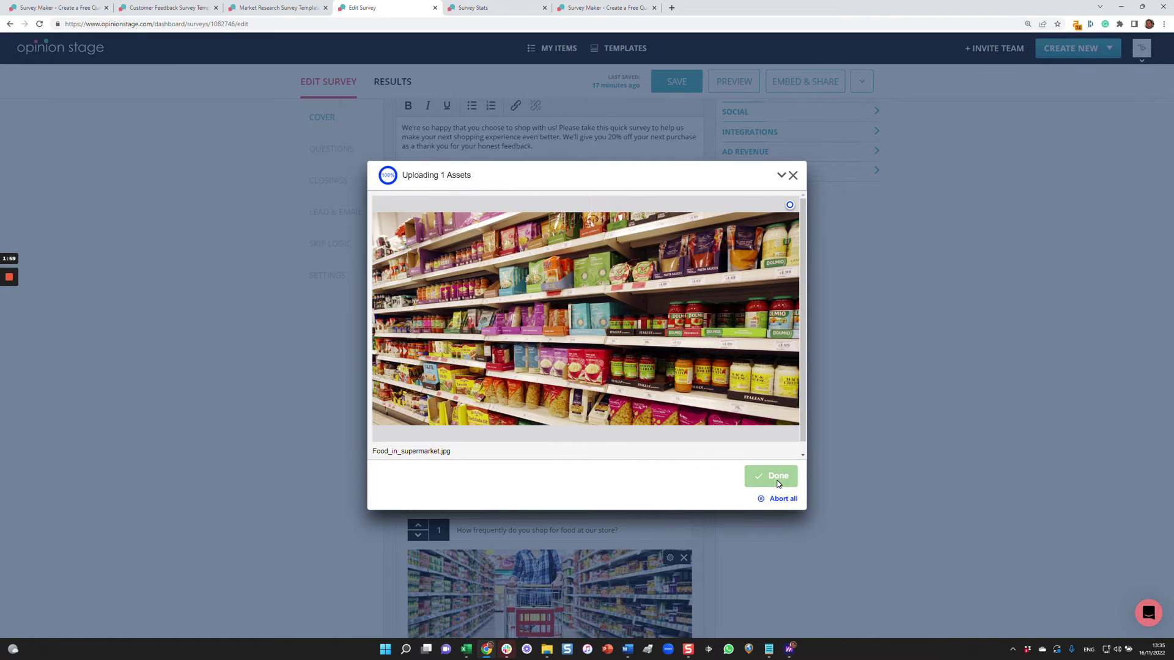
left_click(777, 480)
left_click(665, 82)
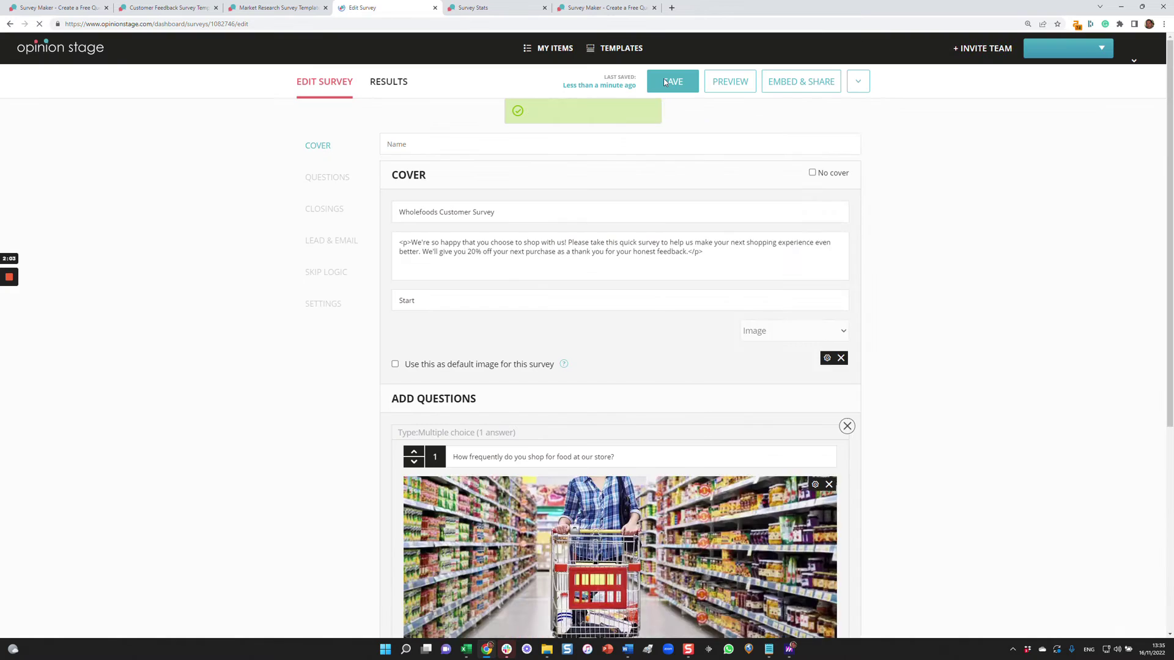
left_click(731, 85)
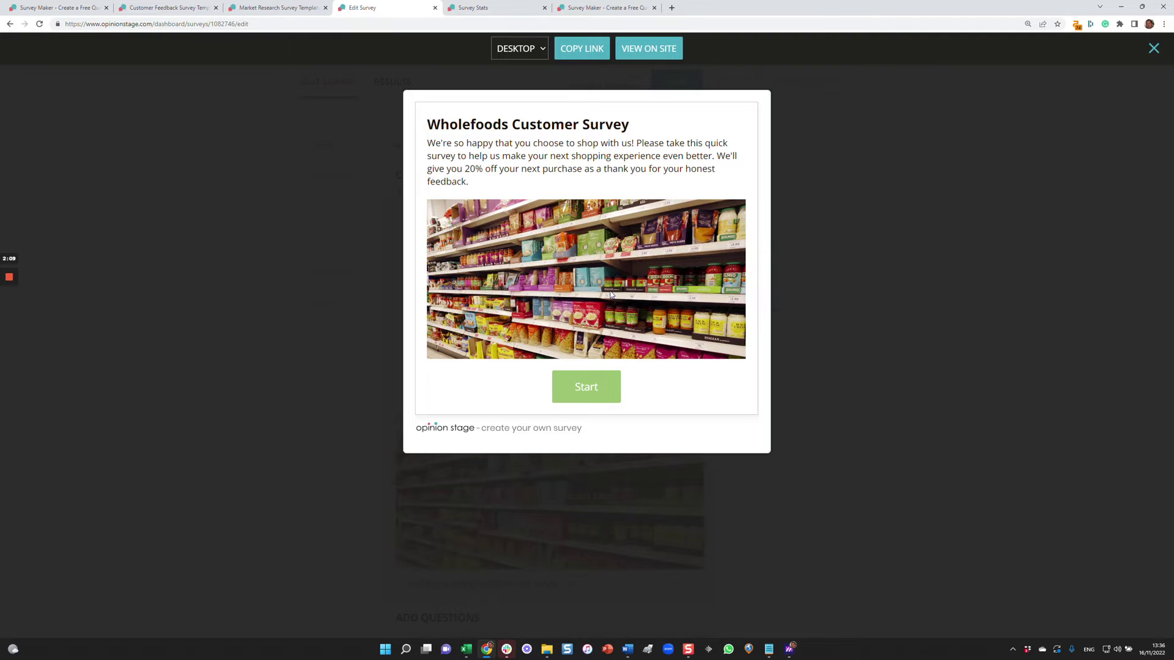
left_click(591, 397)
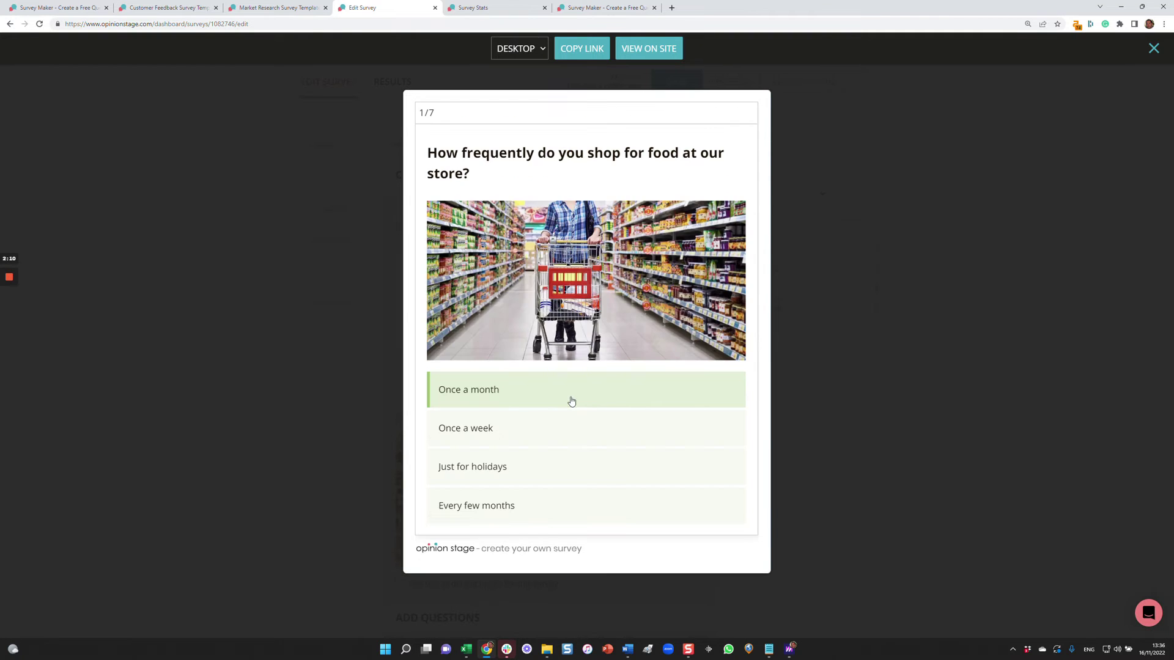
left_click(574, 406)
left_click(986, 269)
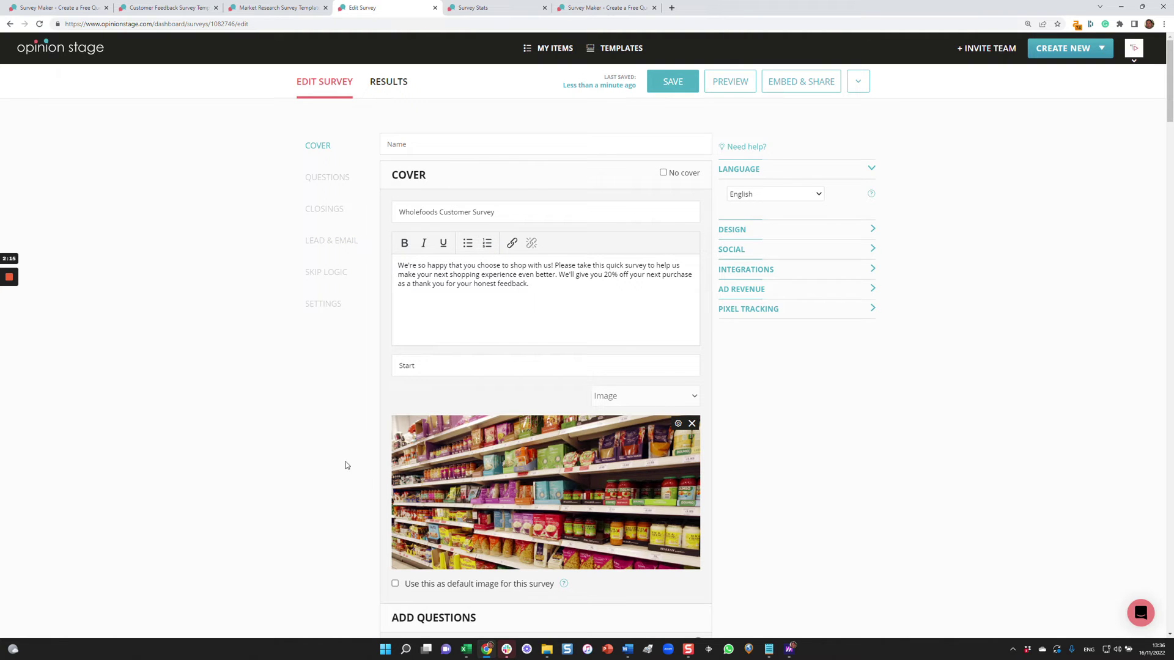
scroll(366, 452, "down", 4)
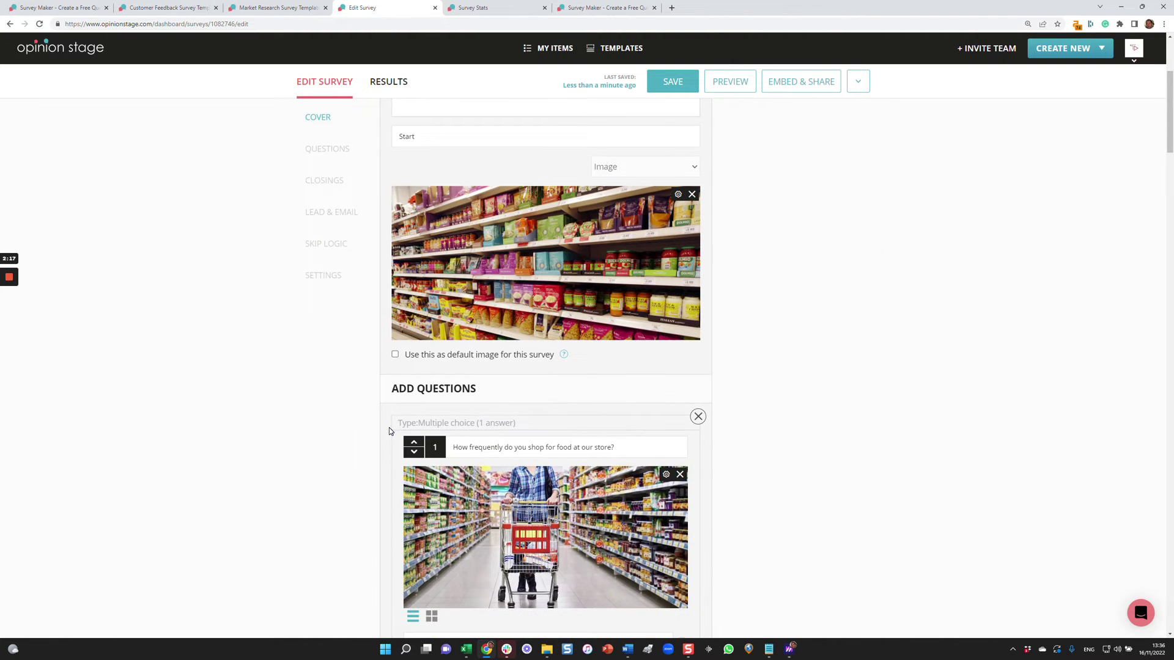
scroll(391, 431, "down", 11)
scroll(414, 433, "down", 20)
scroll(413, 435, "down", 12)
scroll(414, 434, "up", 7)
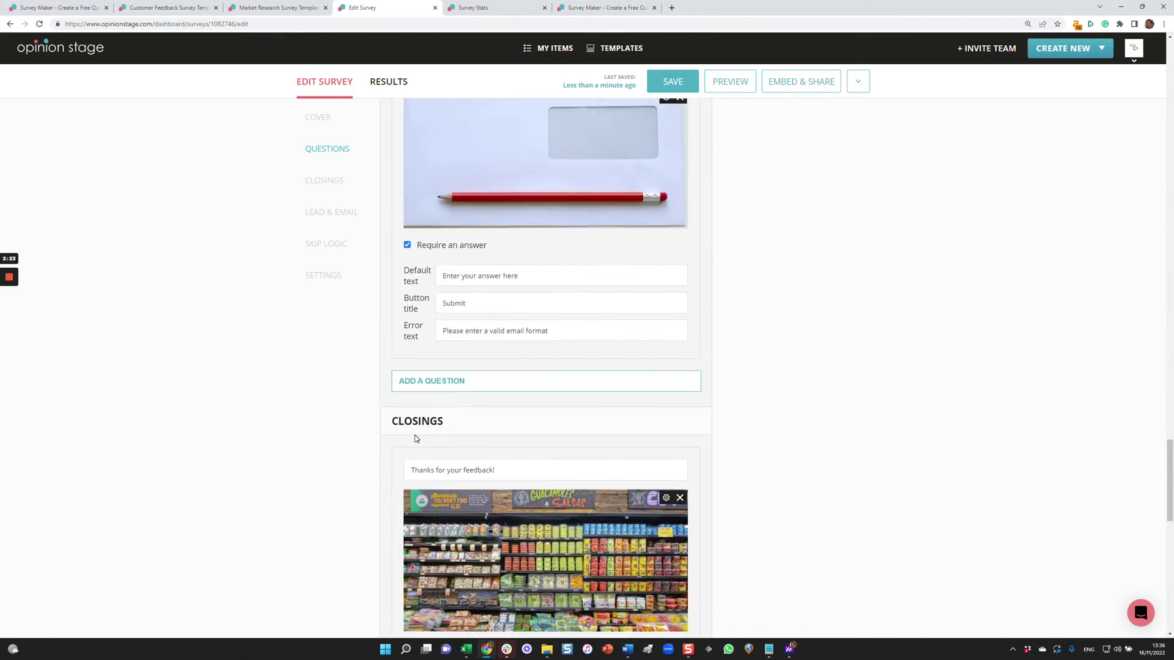
scroll(415, 438, "up", 2)
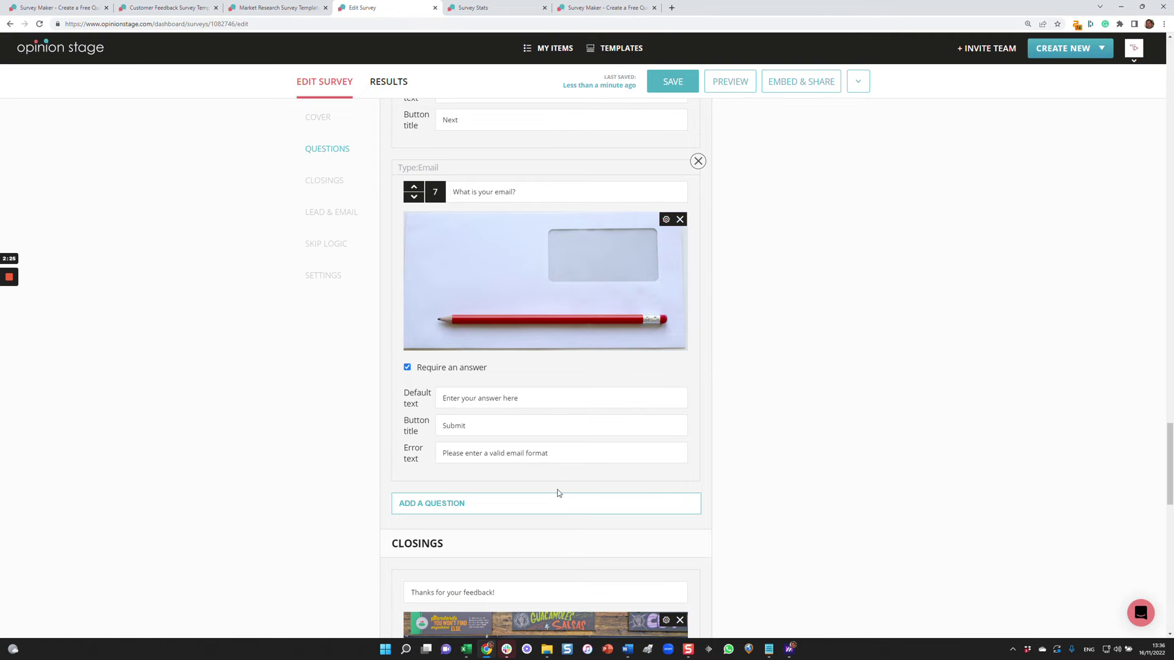
scroll(747, 478, "down", 3)
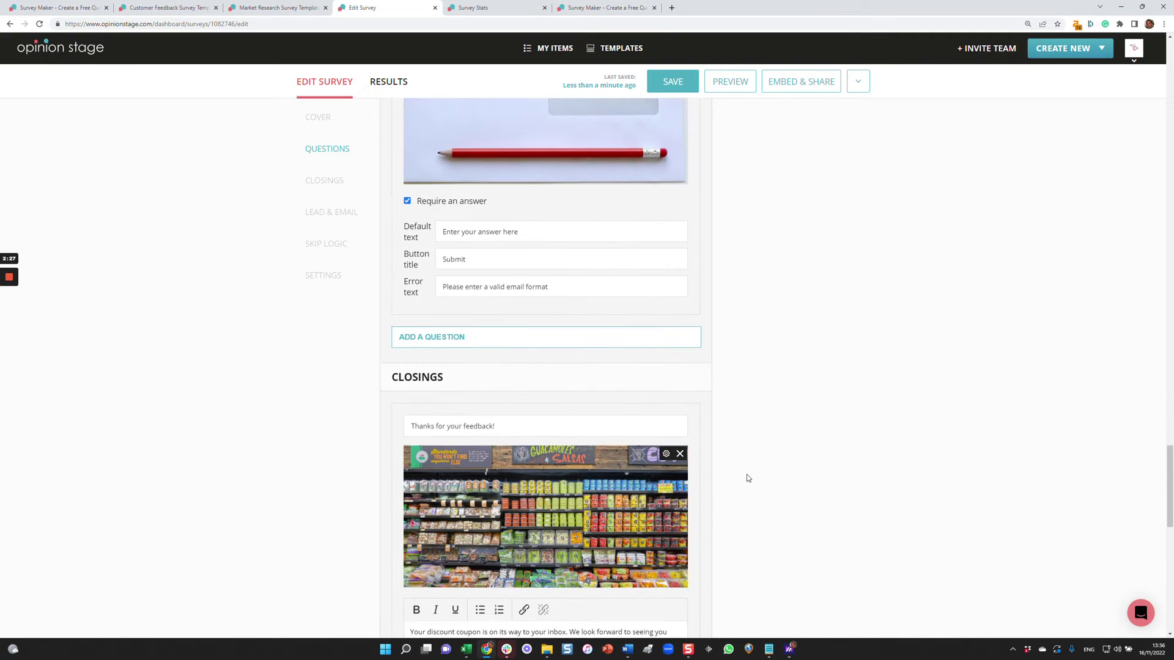
mouse_move(558, 315)
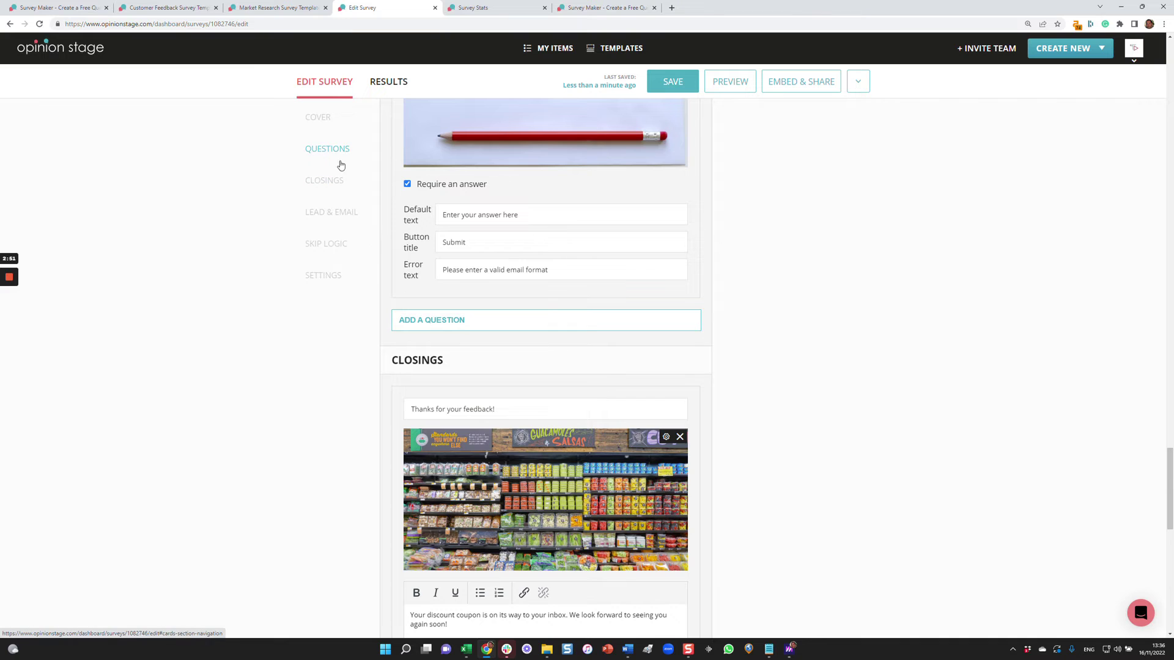
left_click(333, 179)
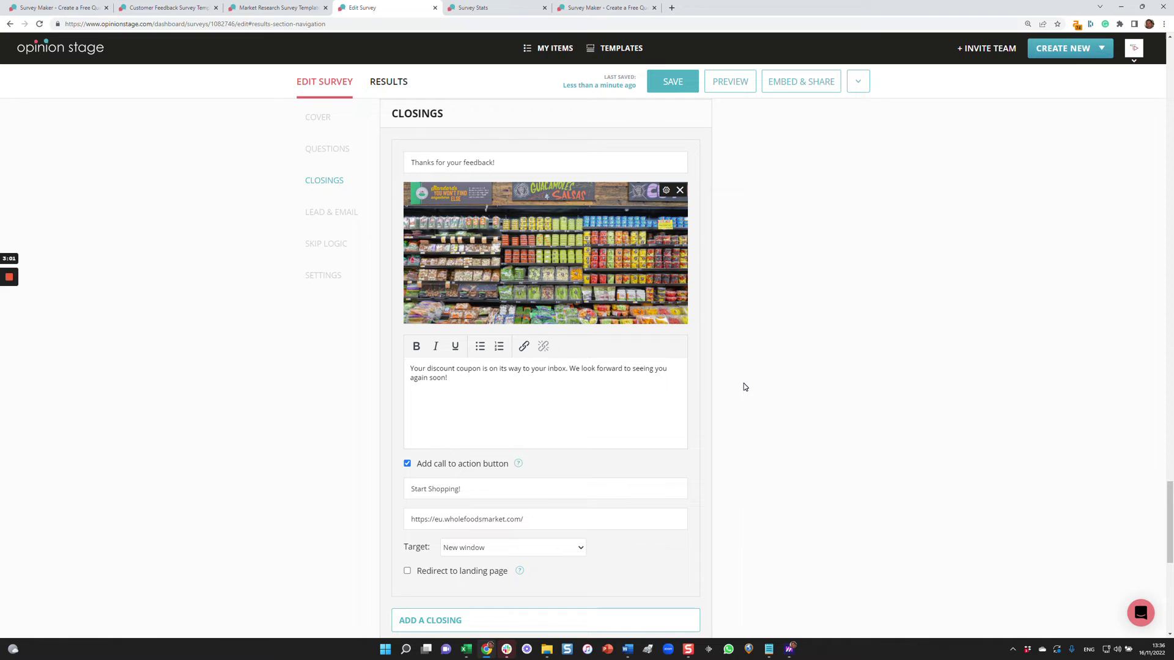
Go through Lead & Email to the Skip Logic section and open the skip logic rules for Q1–Q7.
left_click(328, 222)
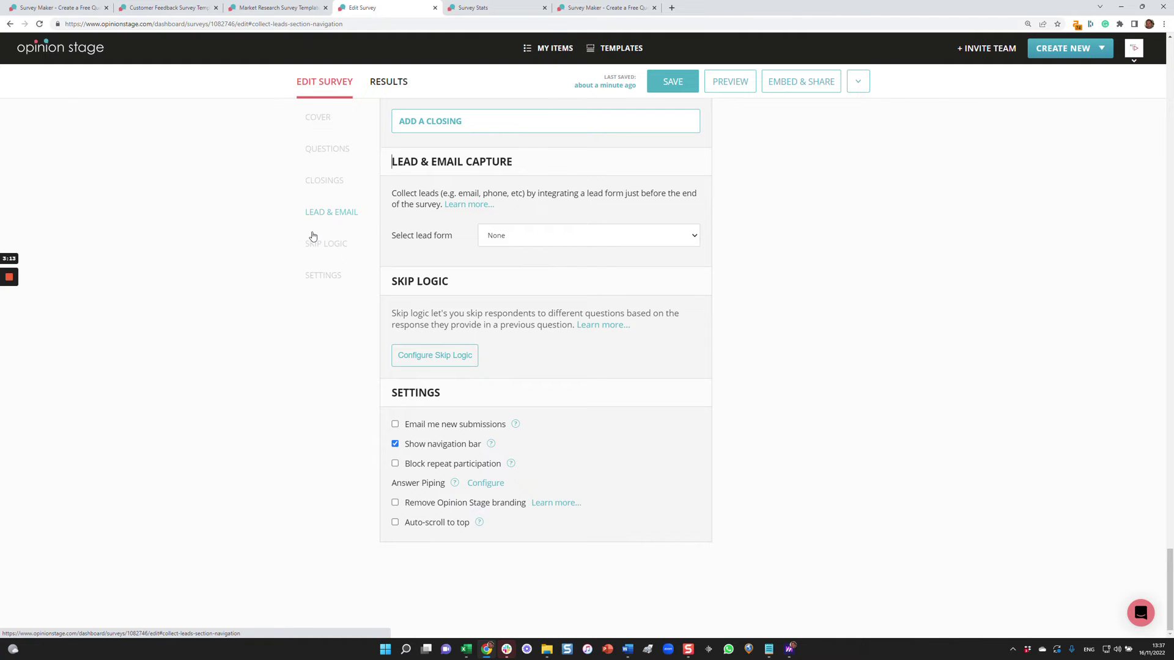
left_click(314, 241)
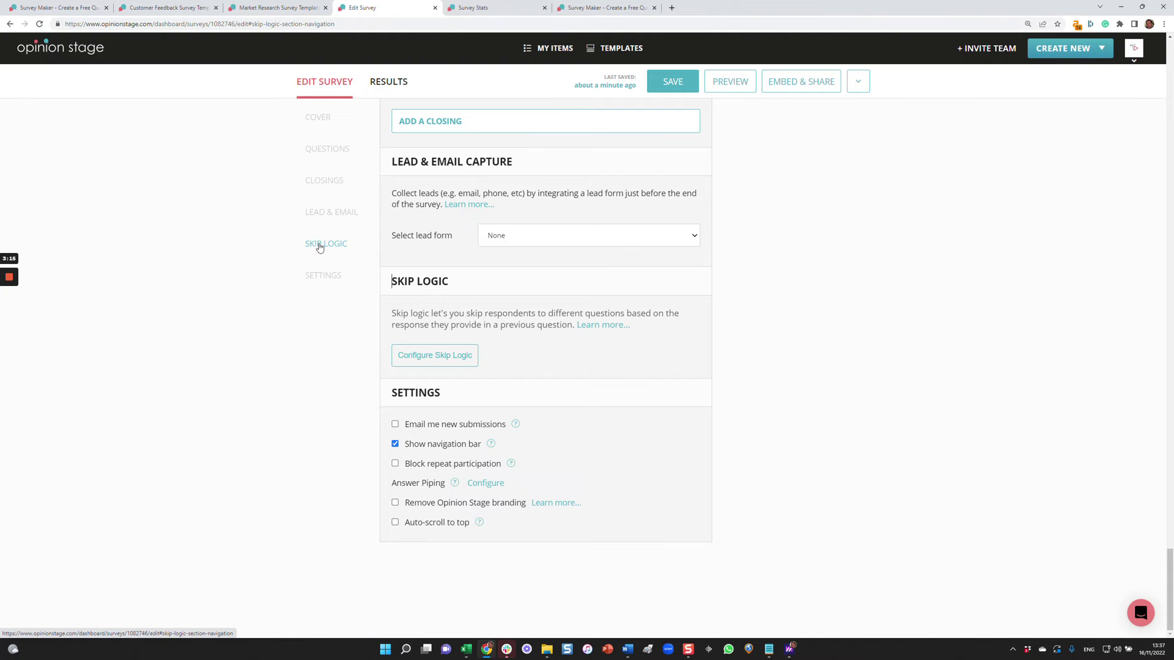
left_click(434, 355)
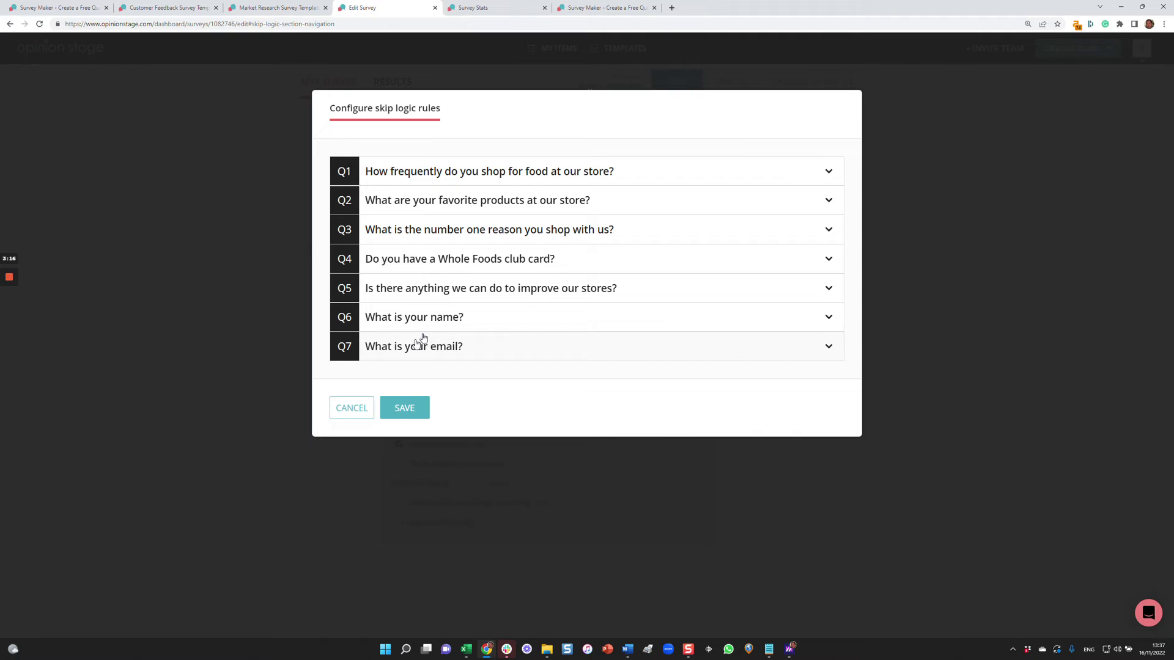
Expand Q1, check the Once a week skip options, leave NO SKIP LOGIC, and cancel the rules dialog.
left_click(643, 179)
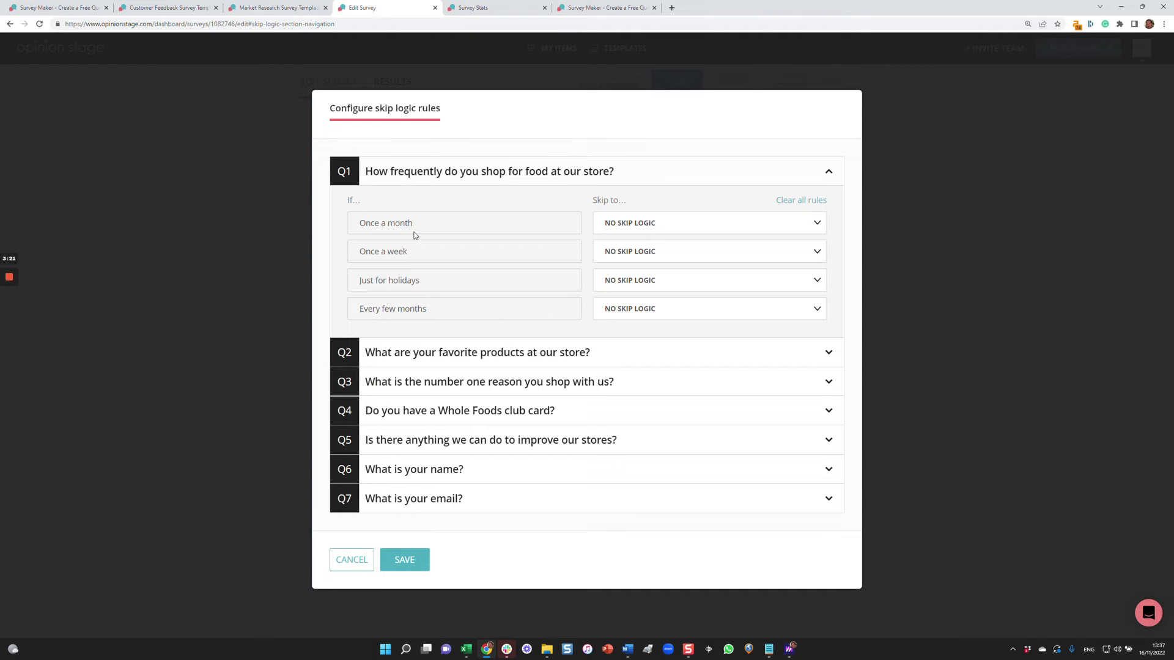
left_click(630, 252)
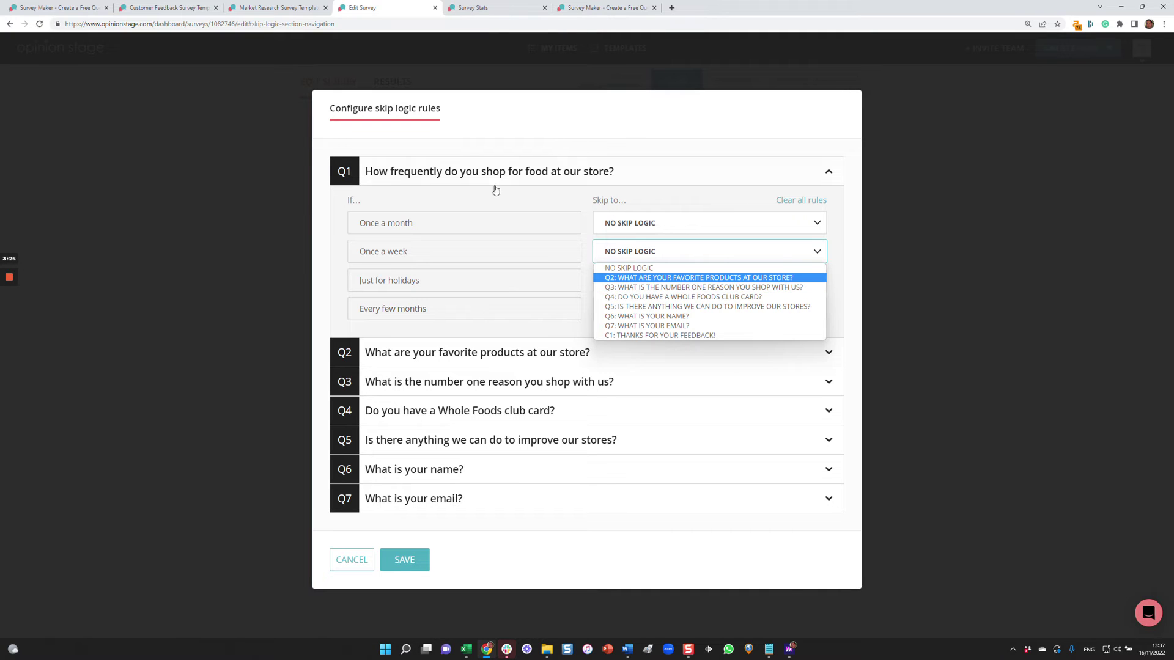
left_click(487, 123)
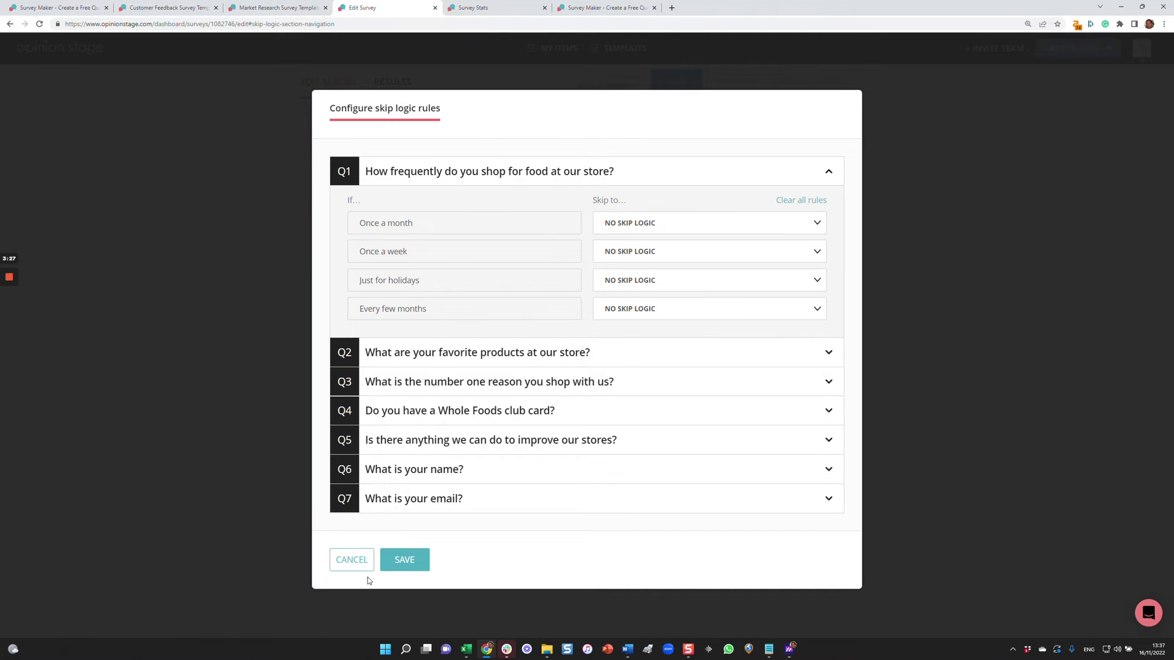
left_click(352, 560)
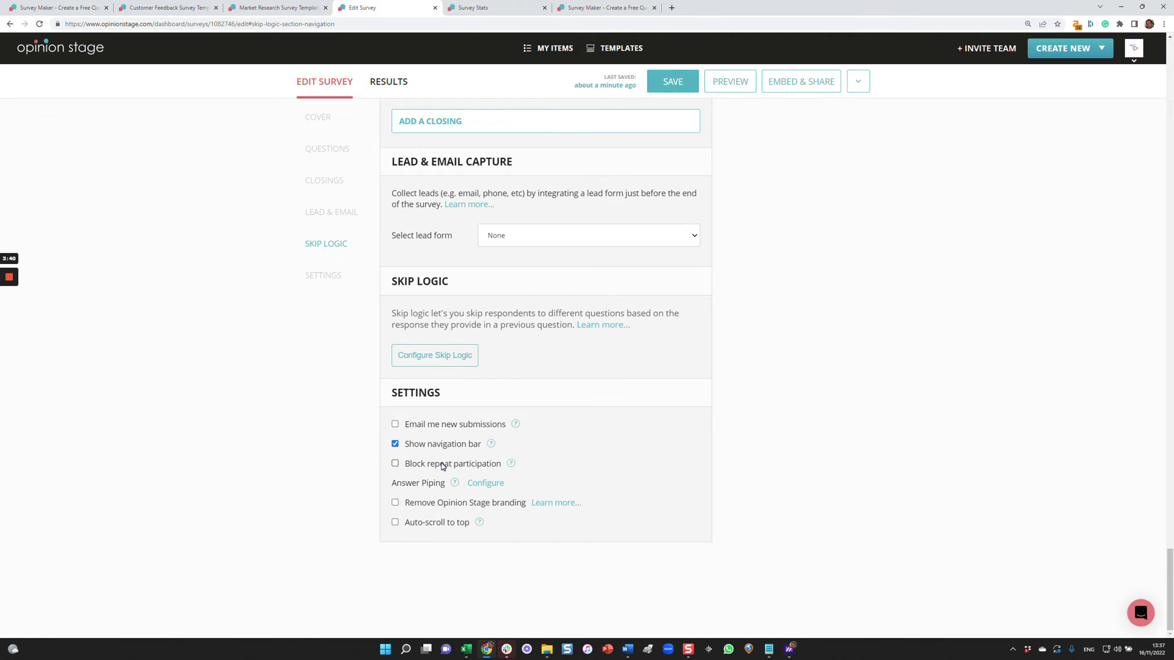
scroll(878, 490, "up", 15)
scroll(1111, 419, "up", 8)
left_click(872, 232)
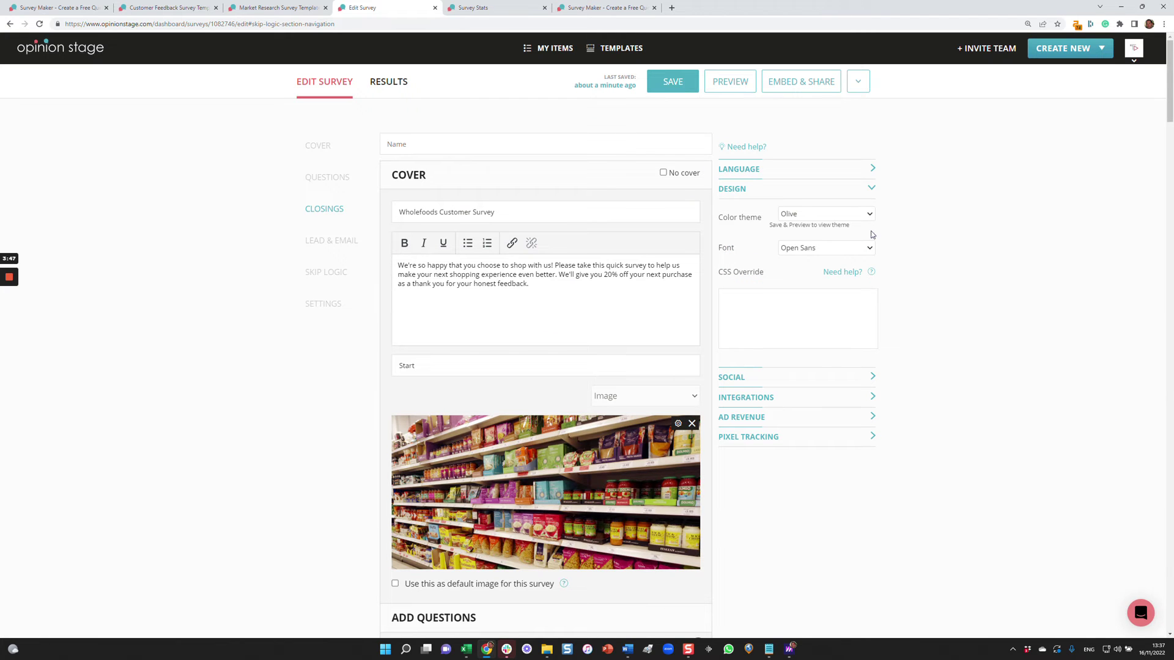
left_click(803, 215)
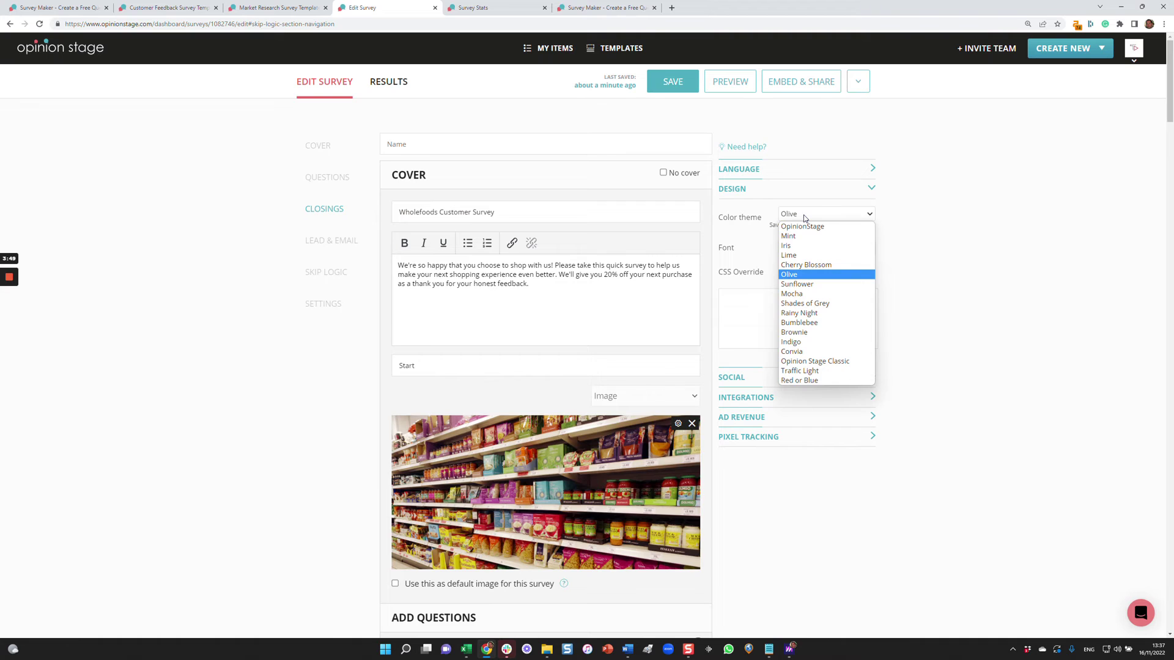
left_click(804, 215)
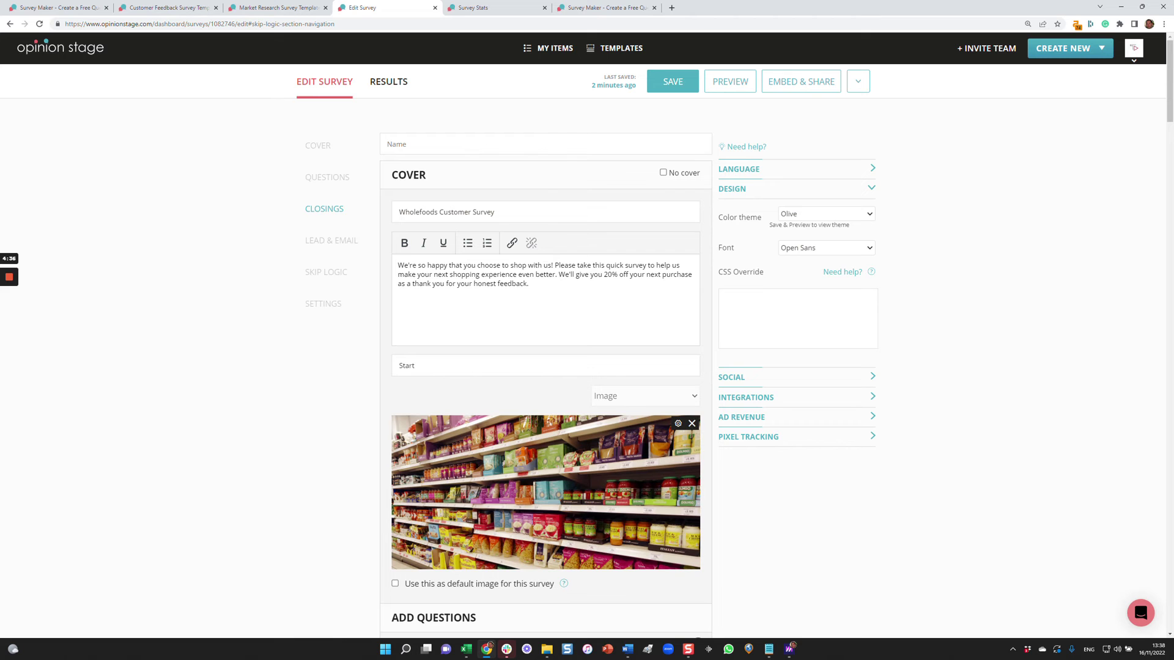
Open Embed & Share, switch to the Share Link tab, and open the live survey from its link.
left_click(794, 84)
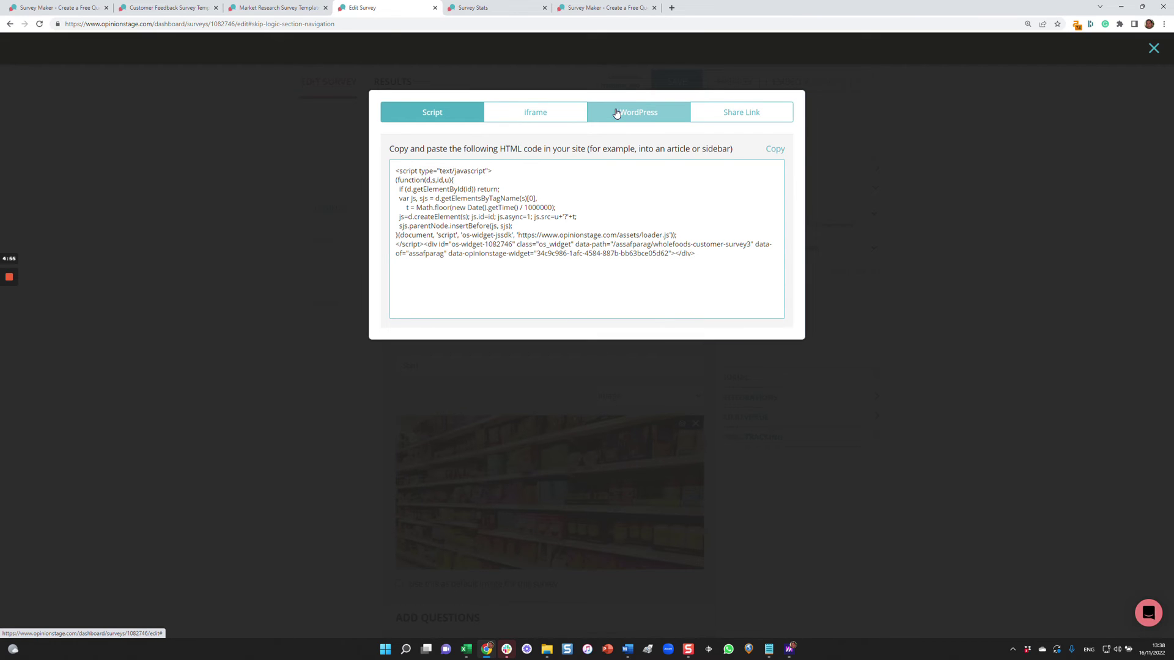
left_click(717, 112)
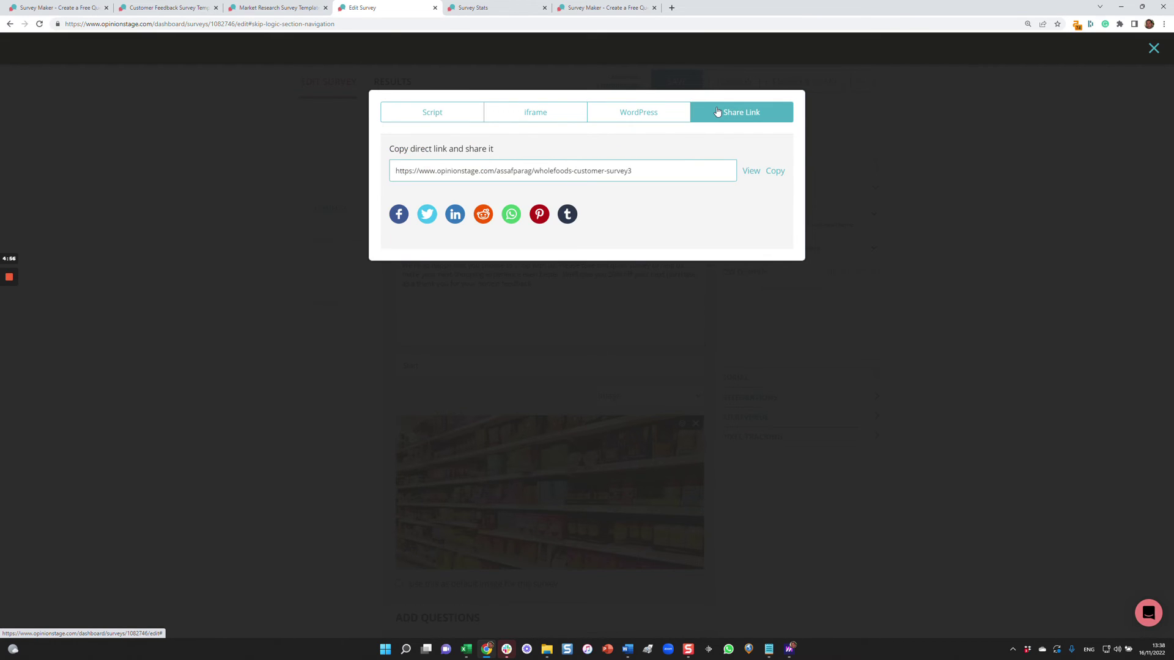
left_click(746, 172)
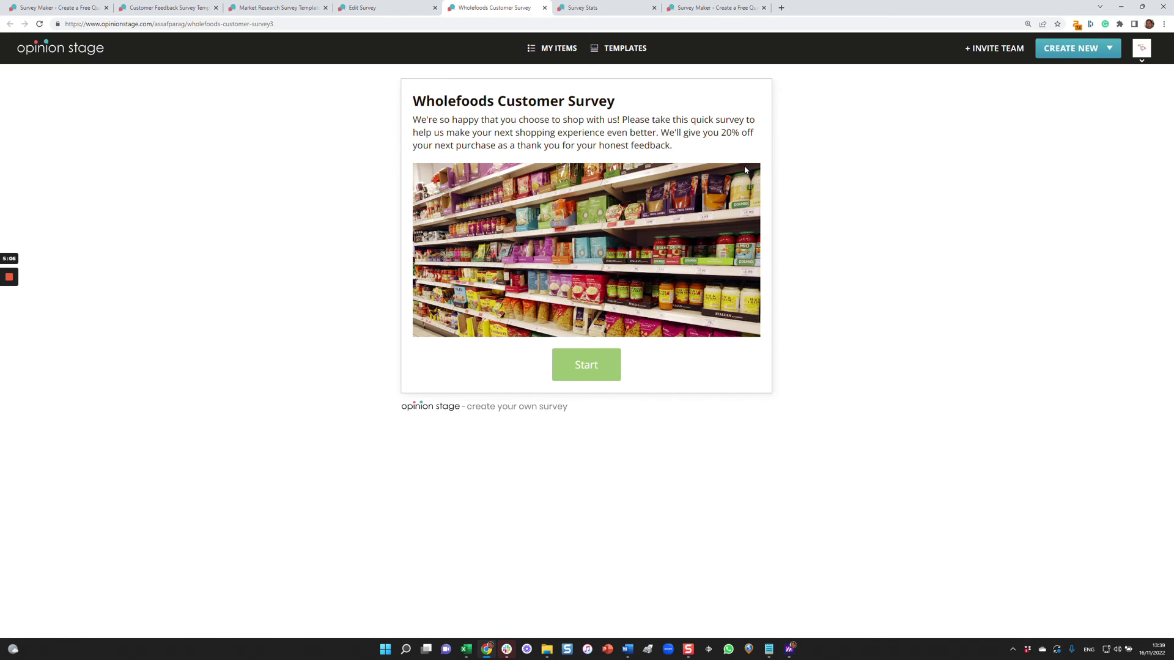
Close the sharing window in the editor and switch to the Environmental Awareness Survey results (1,320 views).
left_click(400, 11)
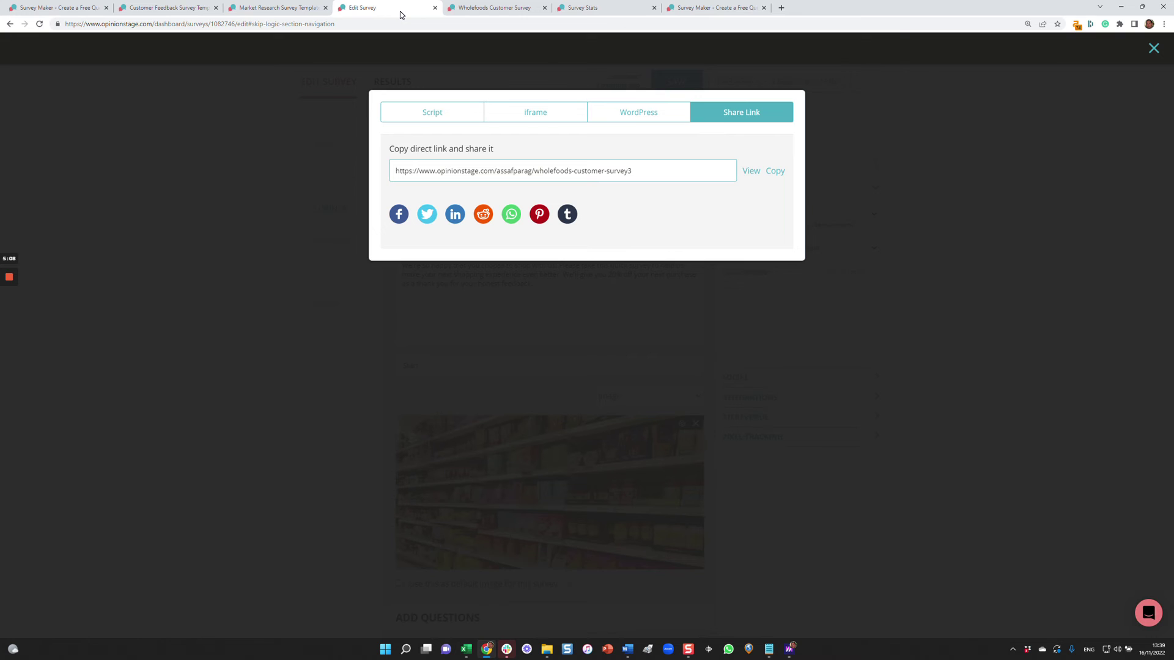
left_click(906, 204)
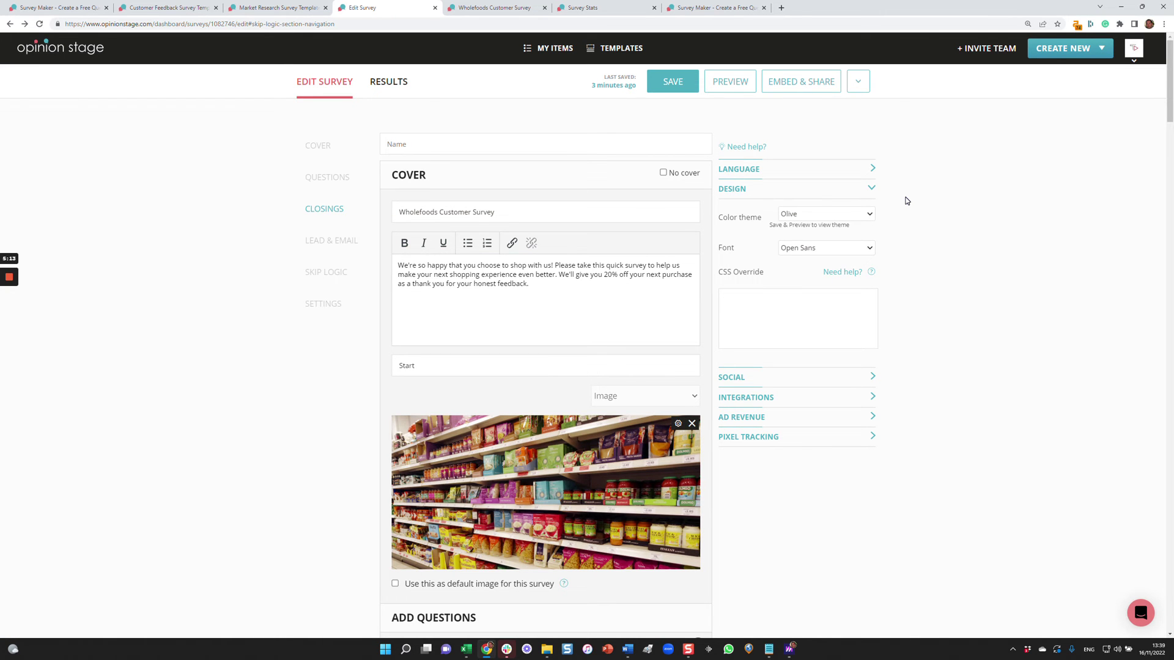
left_click(591, 10)
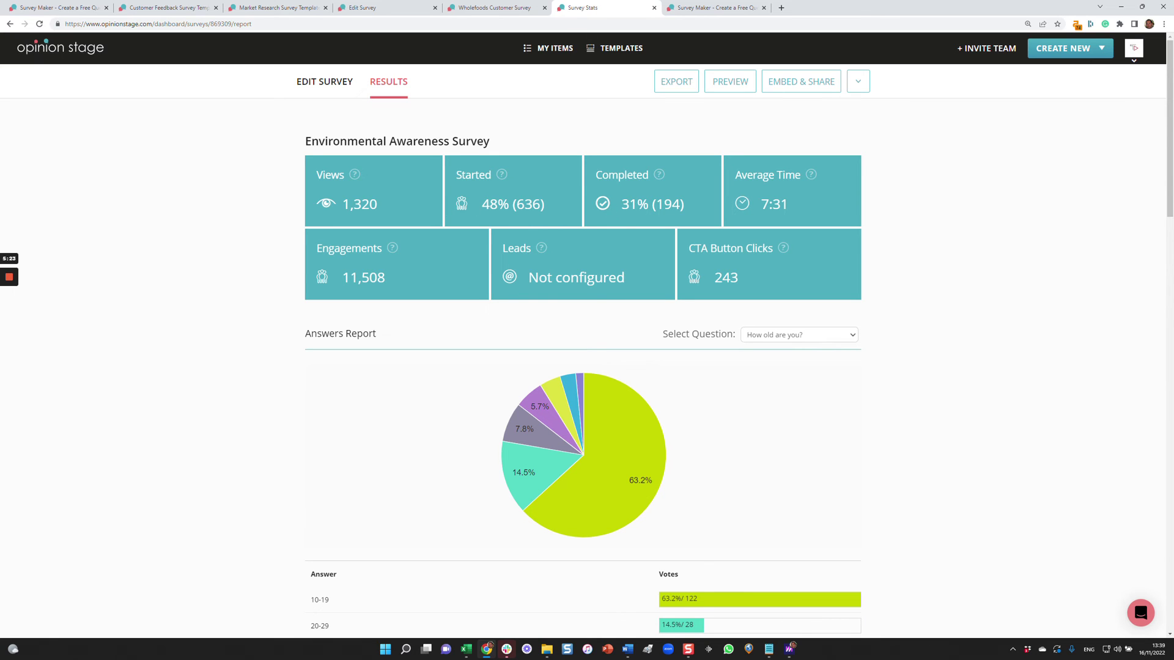
Chart the sustainability-knowledge statement question: 53.4% Agree, 30.6% Strongly agree, 193 total votes.
scroll(537, 317, "down", 2)
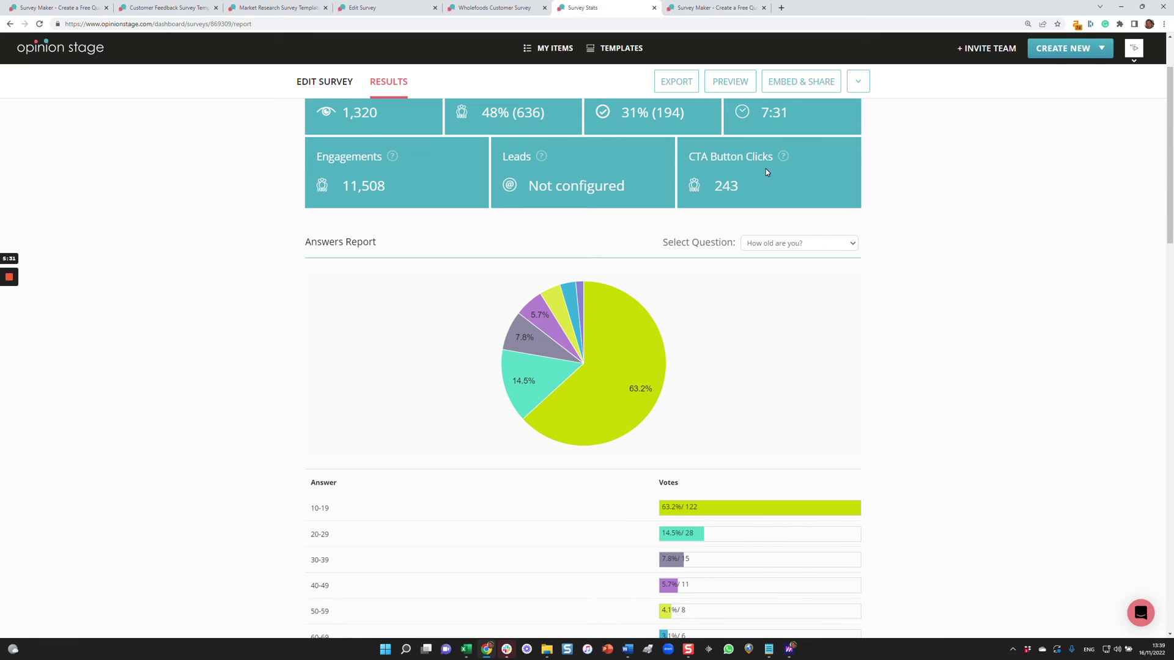
left_click(794, 243)
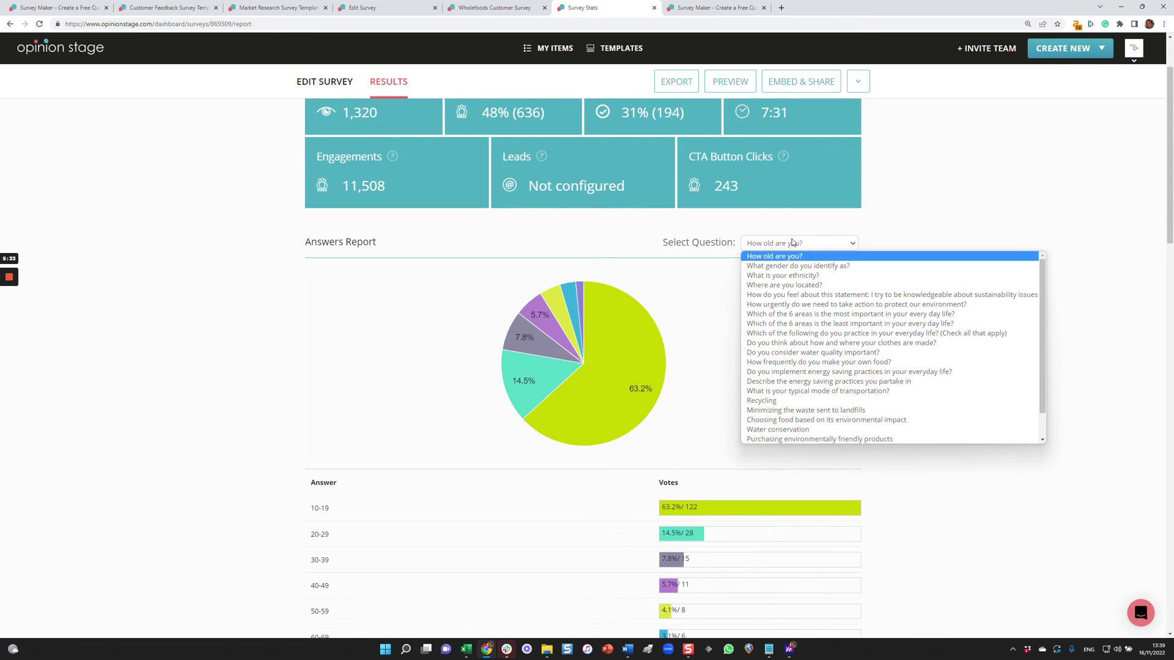
left_click(799, 298)
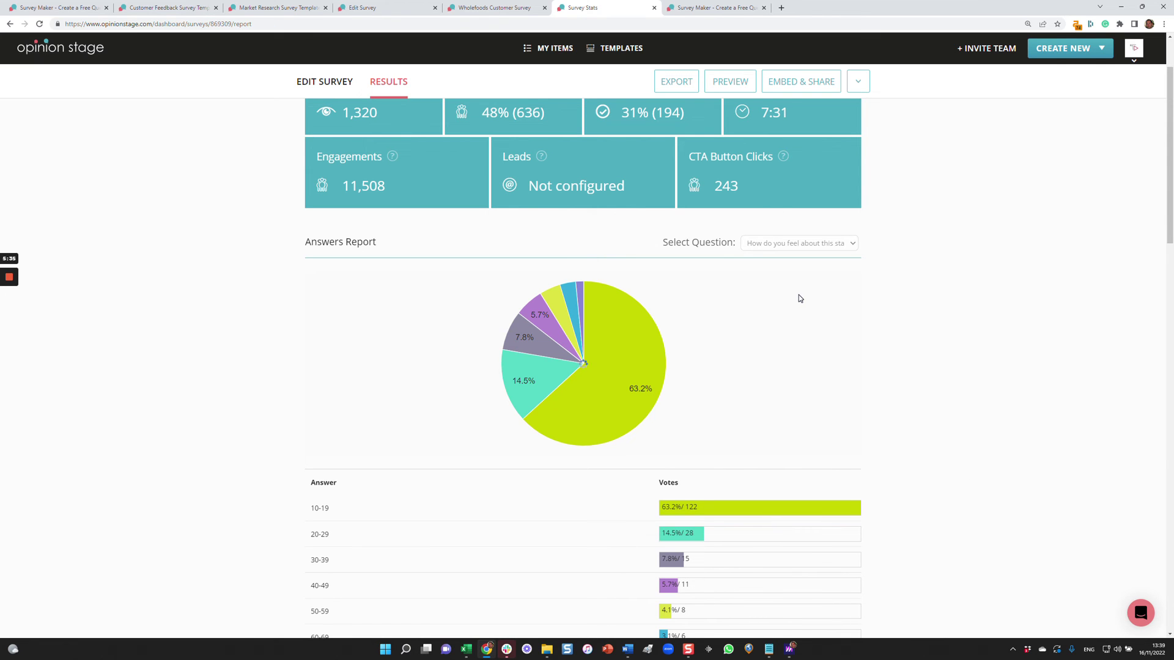
scroll(800, 295, "down", 2)
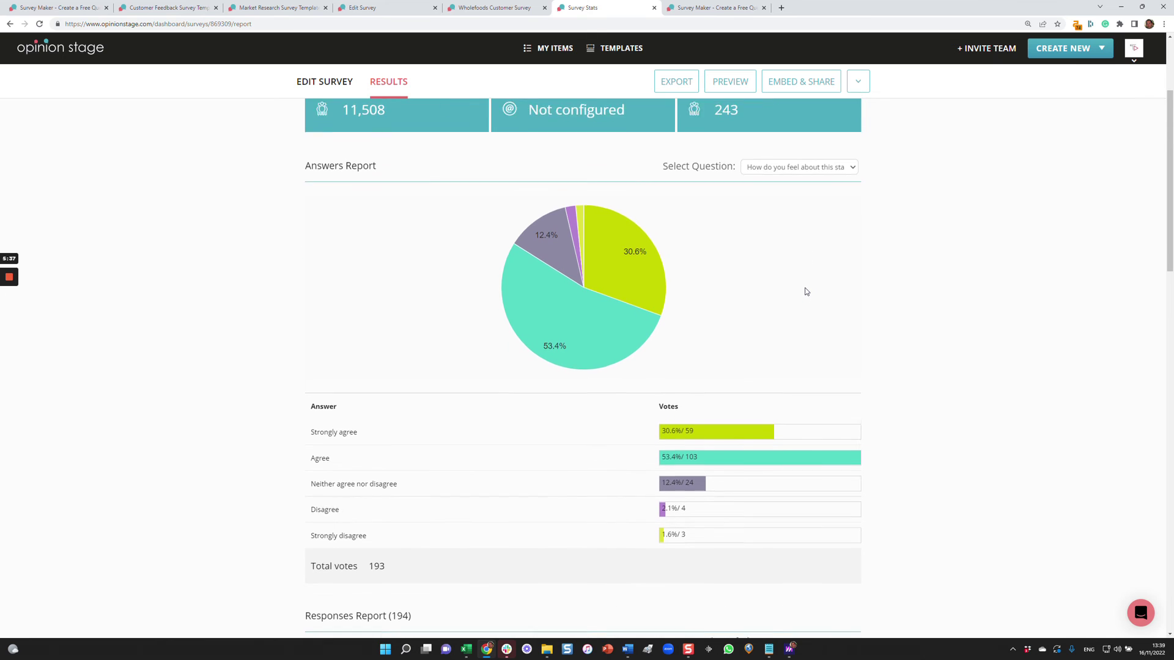
mouse_move(650, 280)
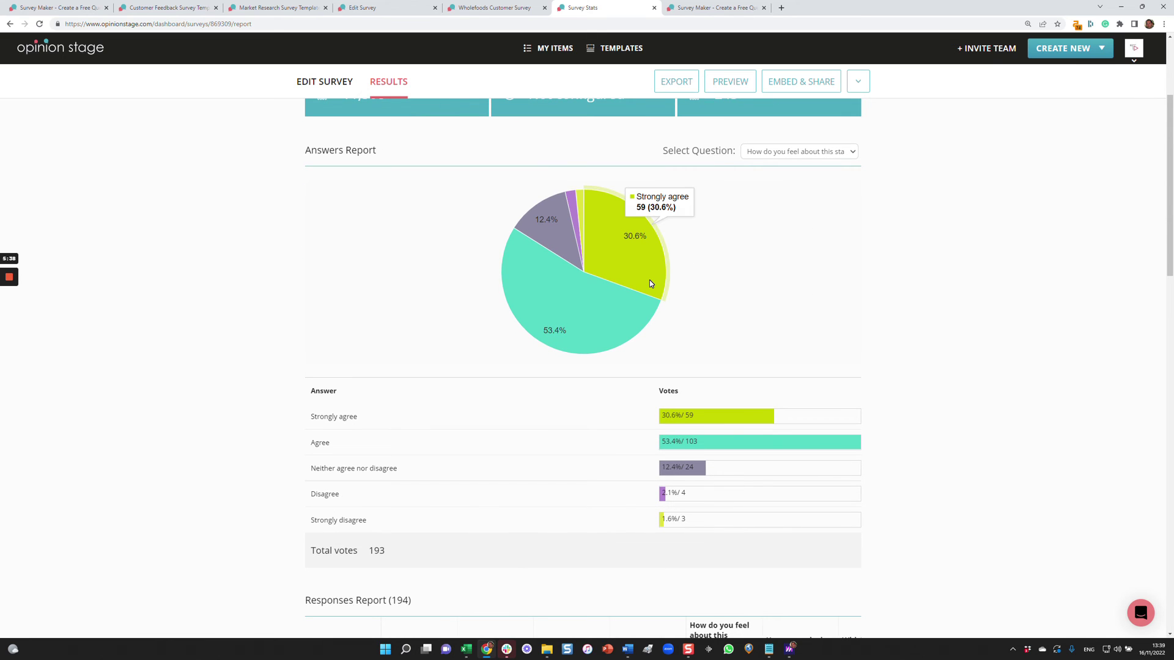
scroll(823, 328, "down", 5)
scroll(825, 331, "down", 4)
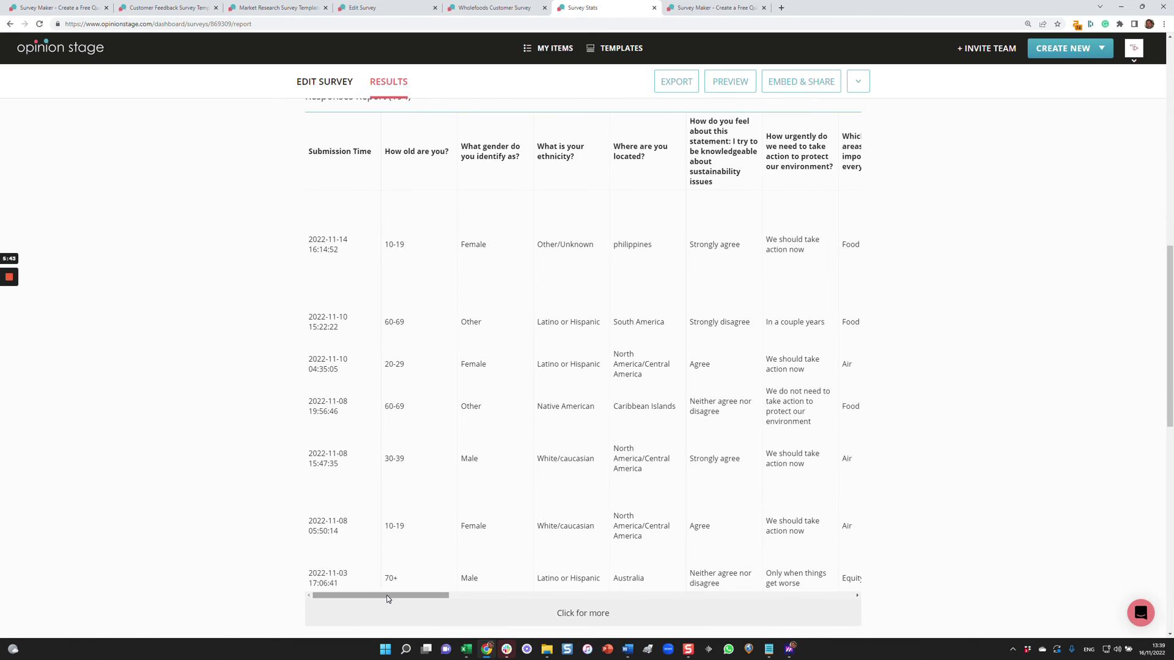
Load more rows into the Responses Report table and scroll across the responses.
left_click_drag(396, 586, 493, 598)
scroll(475, 604, "down", 1)
left_click(435, 563)
scroll(483, 514, "down", 2)
scroll(401, 535, "down", 5)
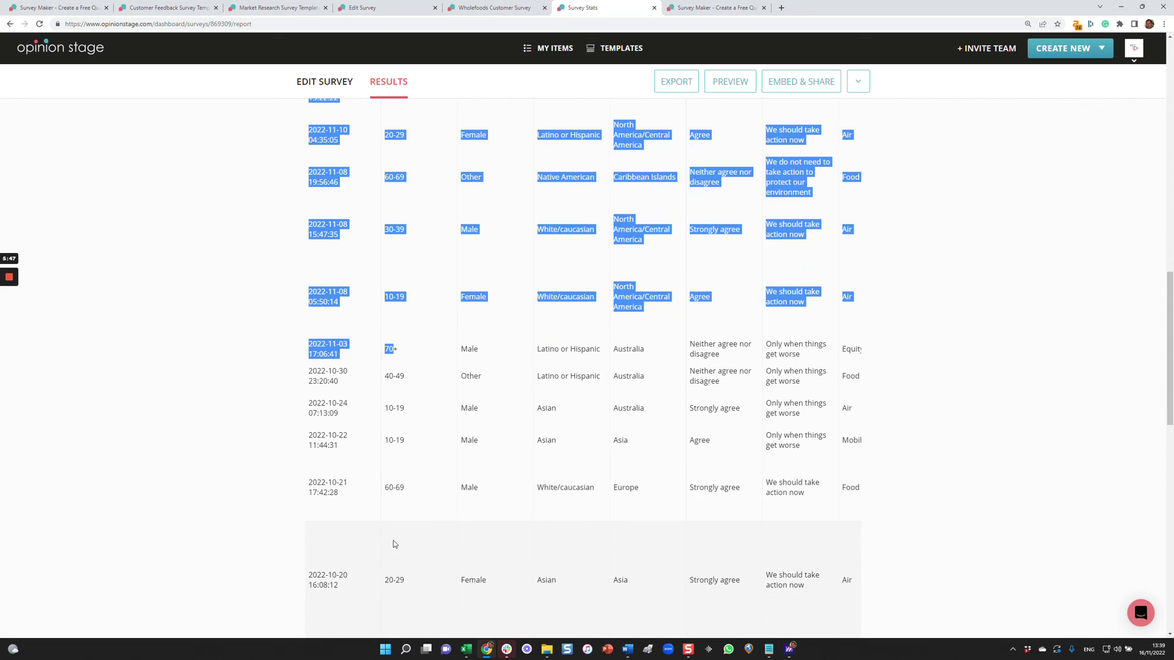
scroll(469, 511, "right", 1)
scroll(538, 517, "right", 5)
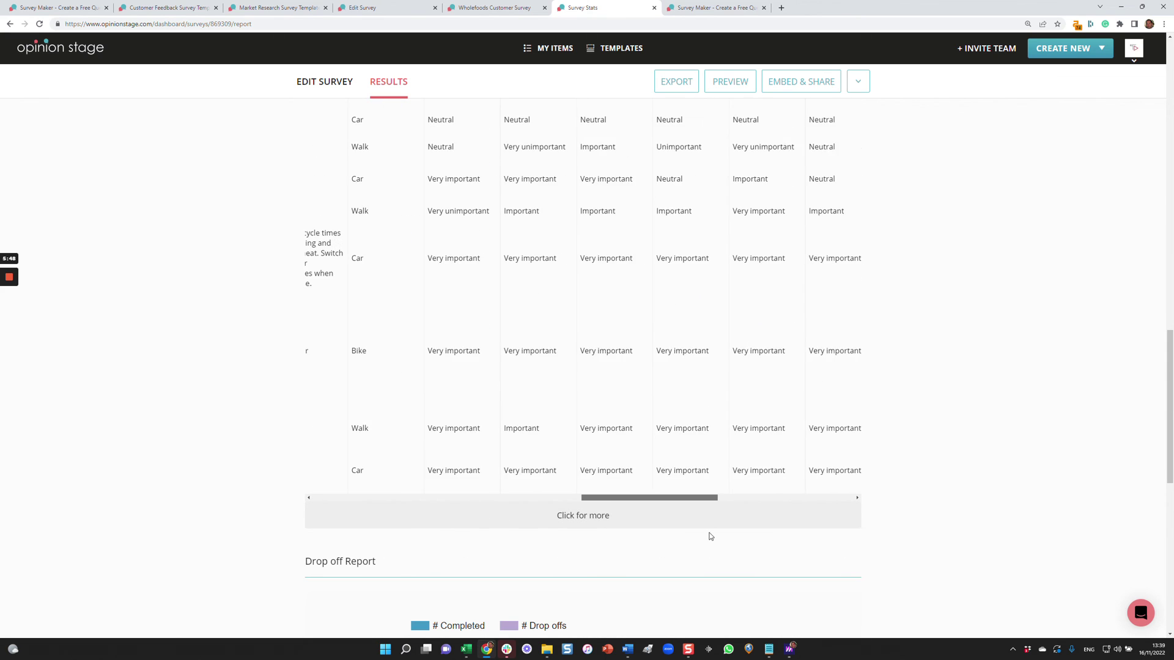
Review the Drop off Report, then show the Survey Maker landing page in its tab.
scroll(184, 466, "down", 5)
scroll(189, 463, "down", 2)
scroll(196, 466, "down", 1)
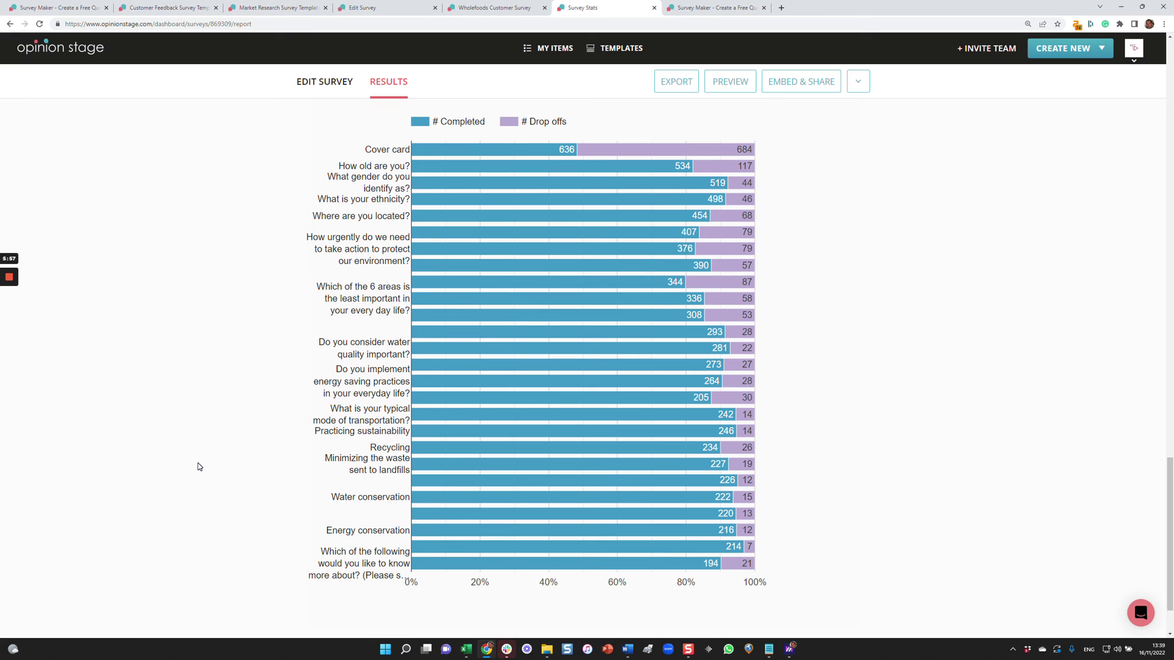
scroll(198, 466, "down", 2)
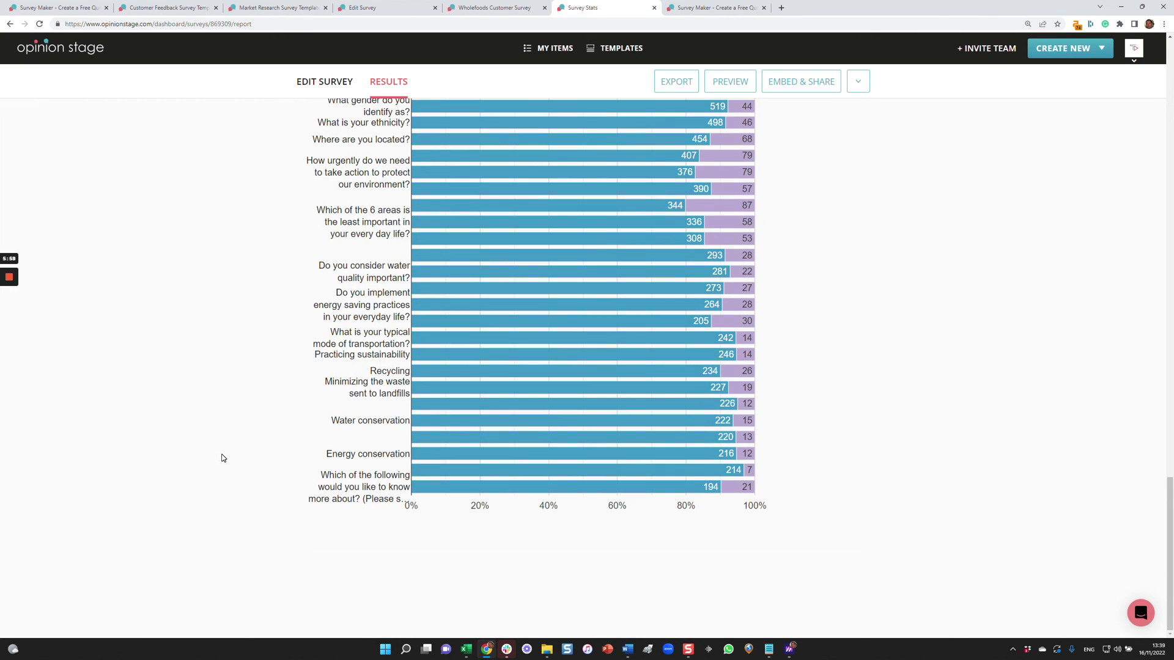
scroll(223, 458, "up", 2)
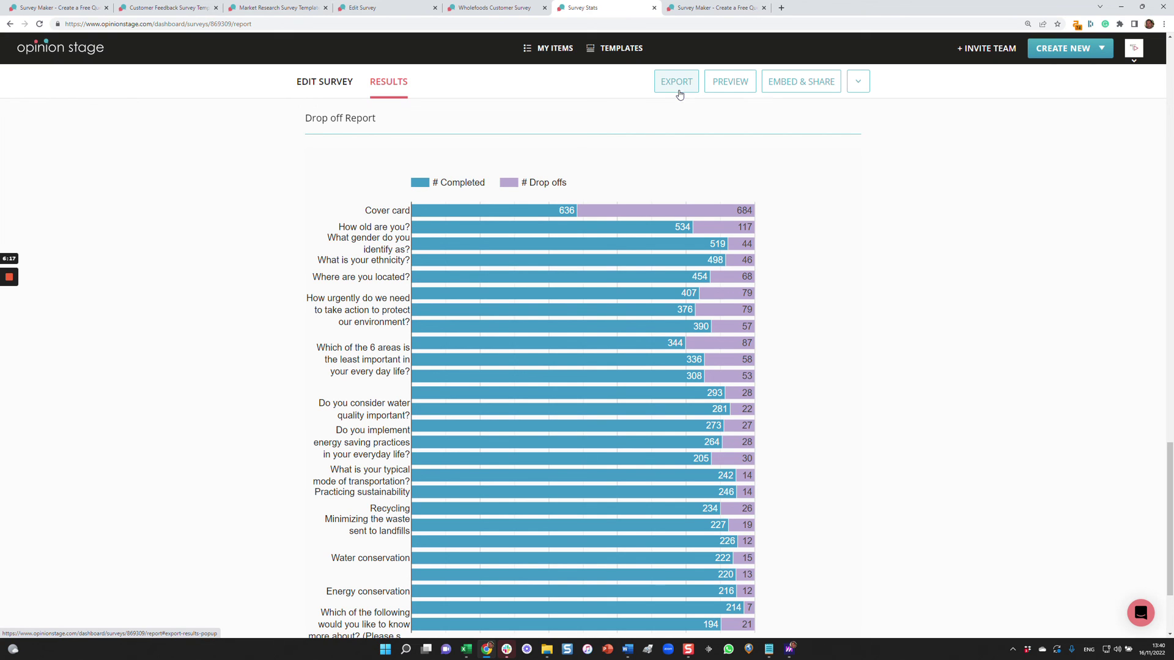
left_click(719, 8)
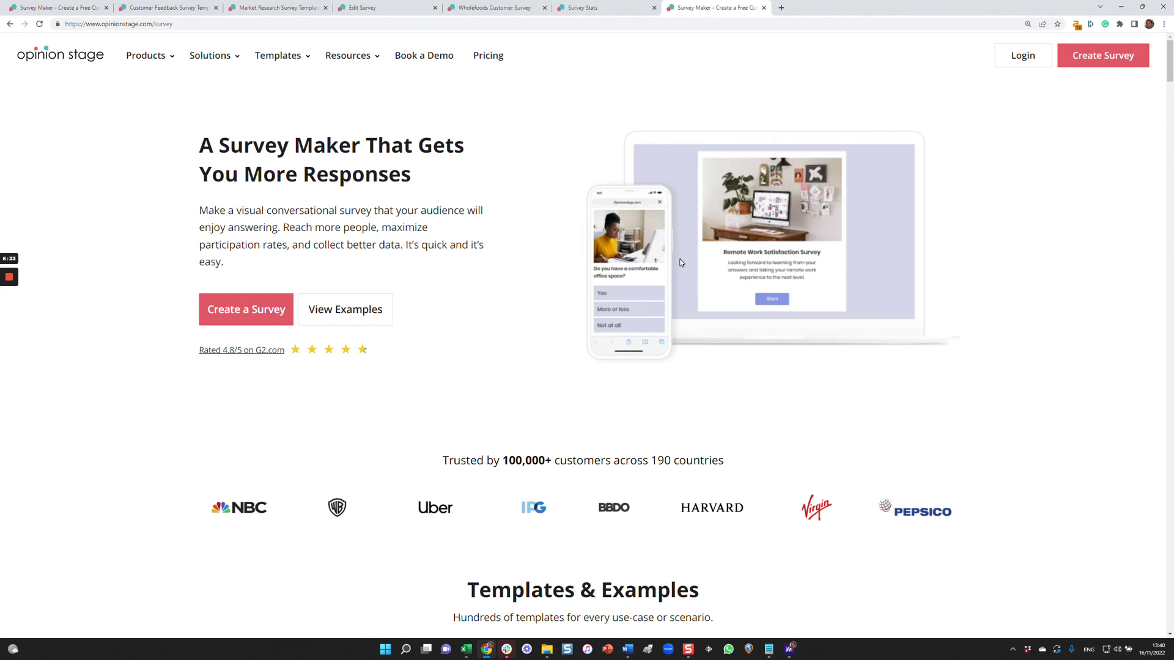
left_click(269, 7)
left_click(526, 53)
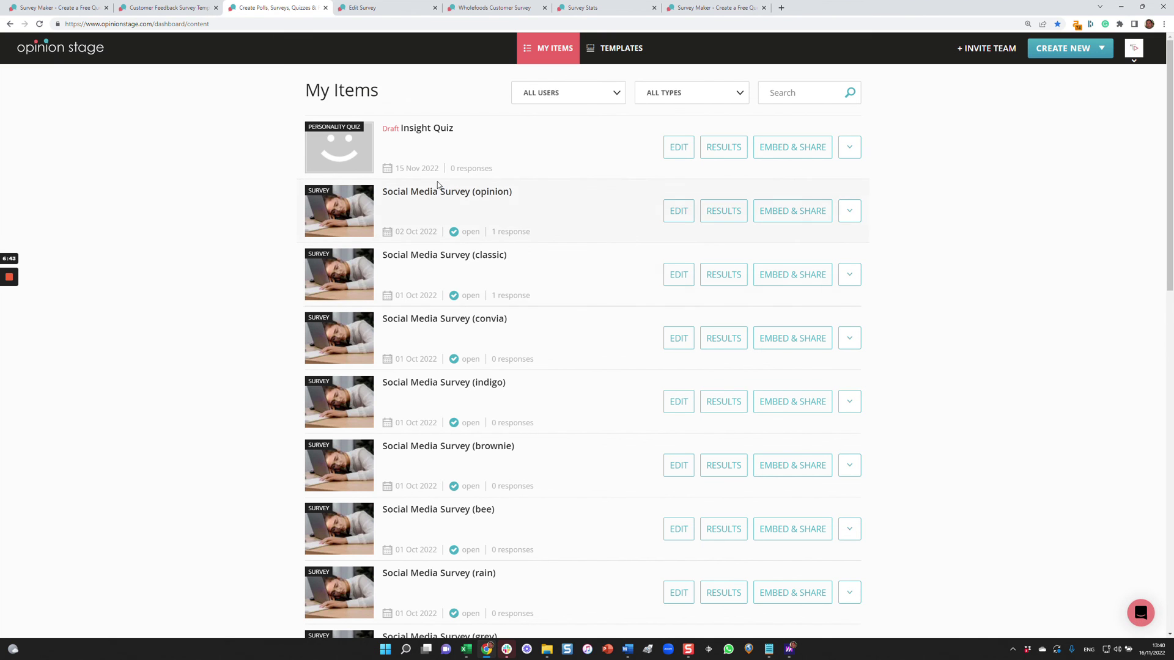
left_click(81, 7)
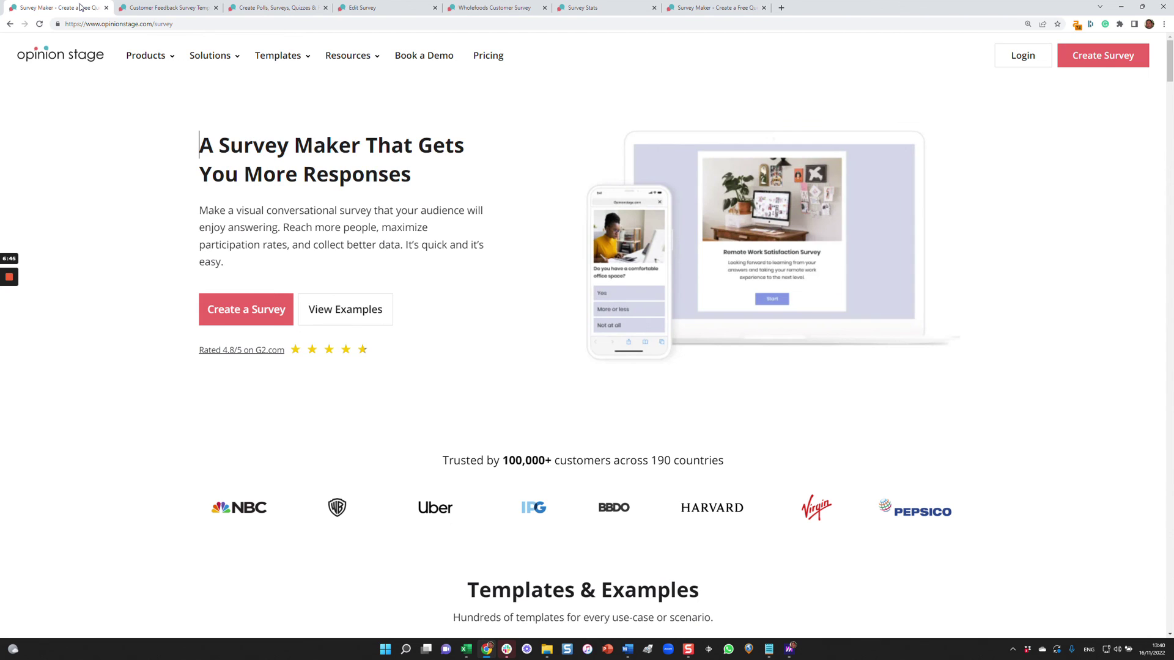